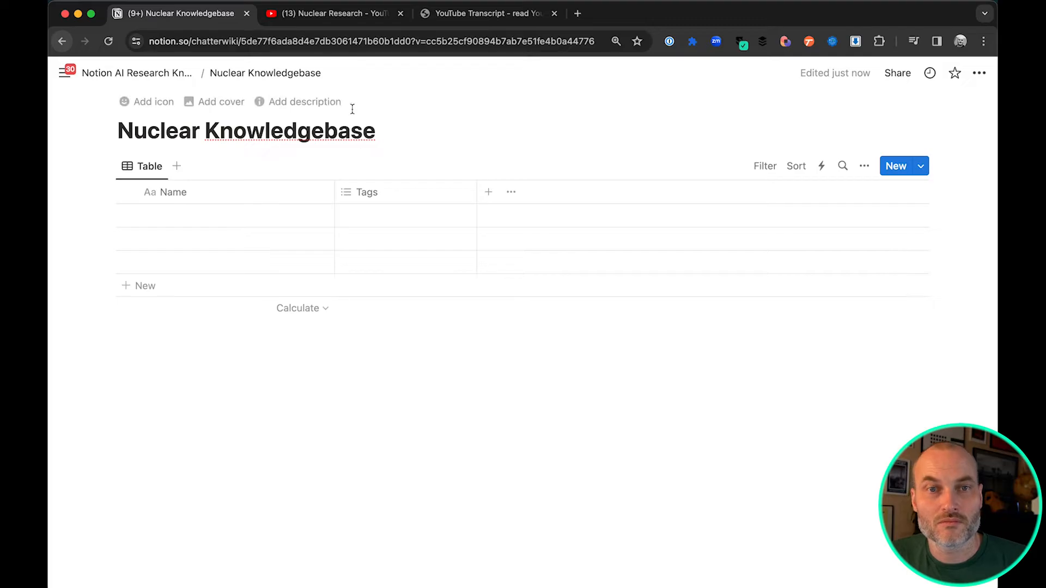
Correct the database title to "Nuclear Knowledge Base"
{"action": "key", "text": "Delete"}
{"action": "type", "text": "B"}
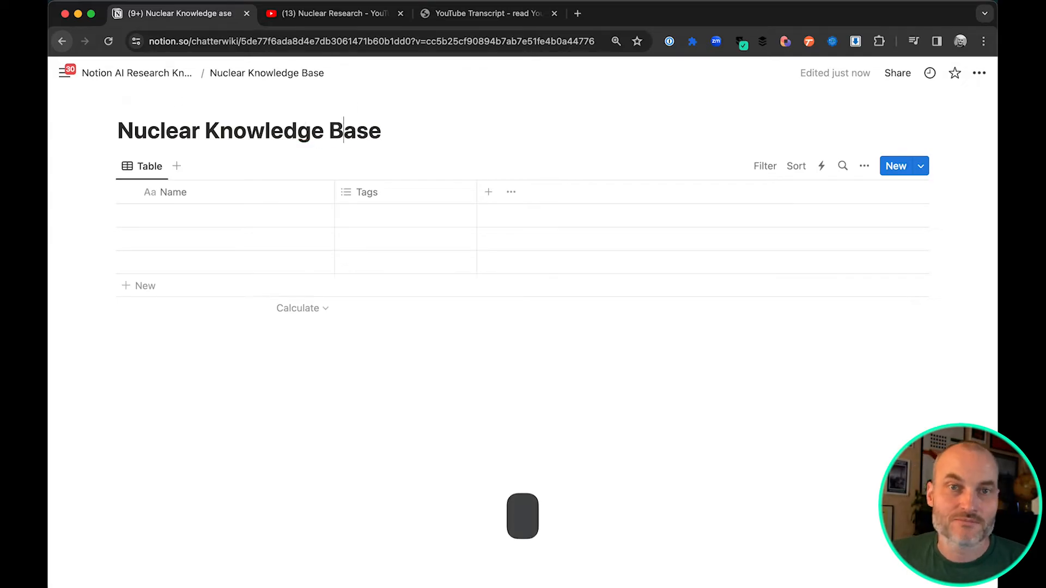
{"action": "left_click", "coordinate": [440, 120]}
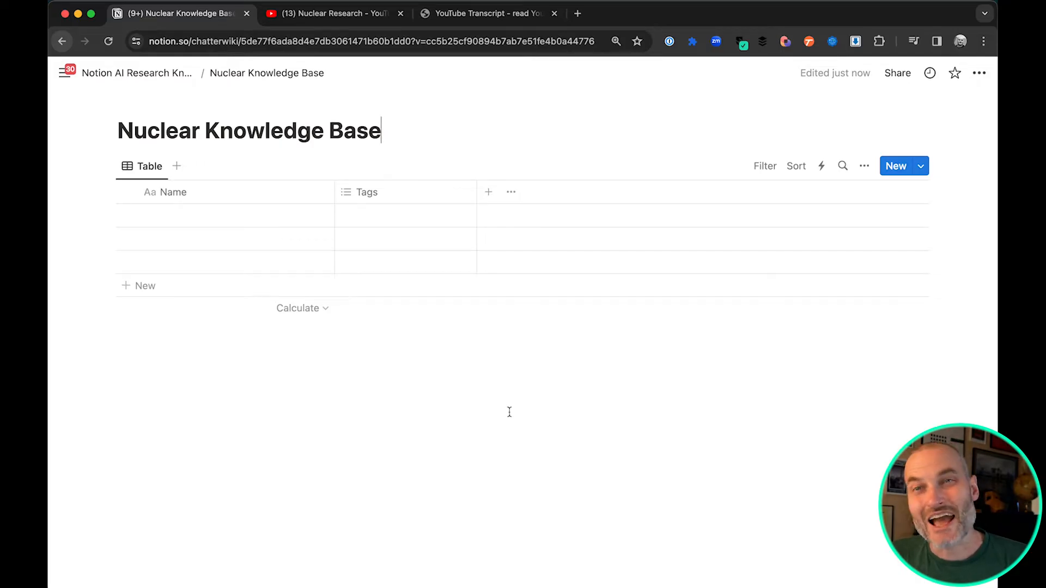
Add a URL property to the table and place its column between Name and Tags
{"action": "left_click", "coordinate": [489, 192]}
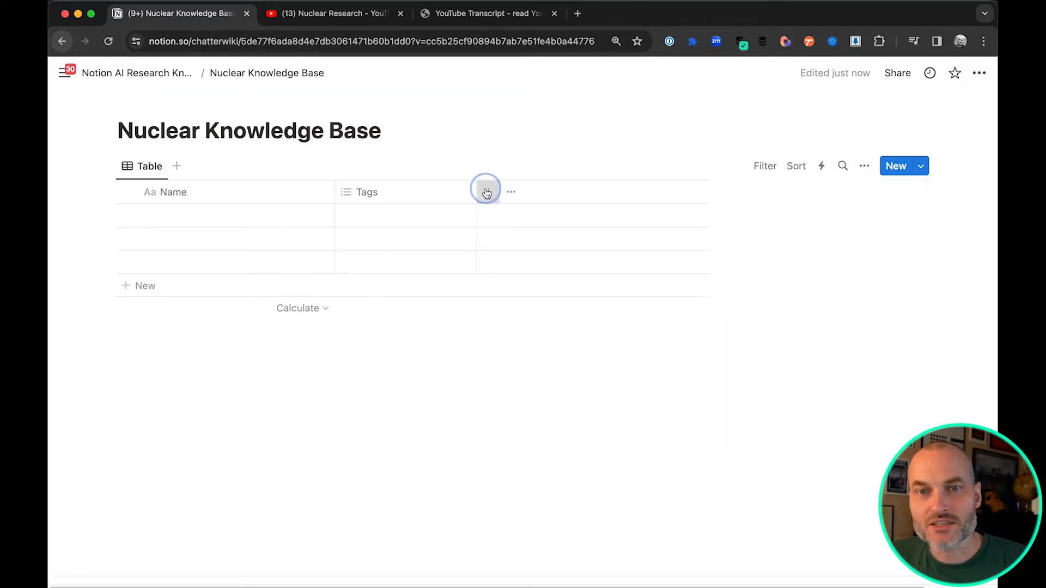
{"action": "left_click", "coordinate": [794, 563]}
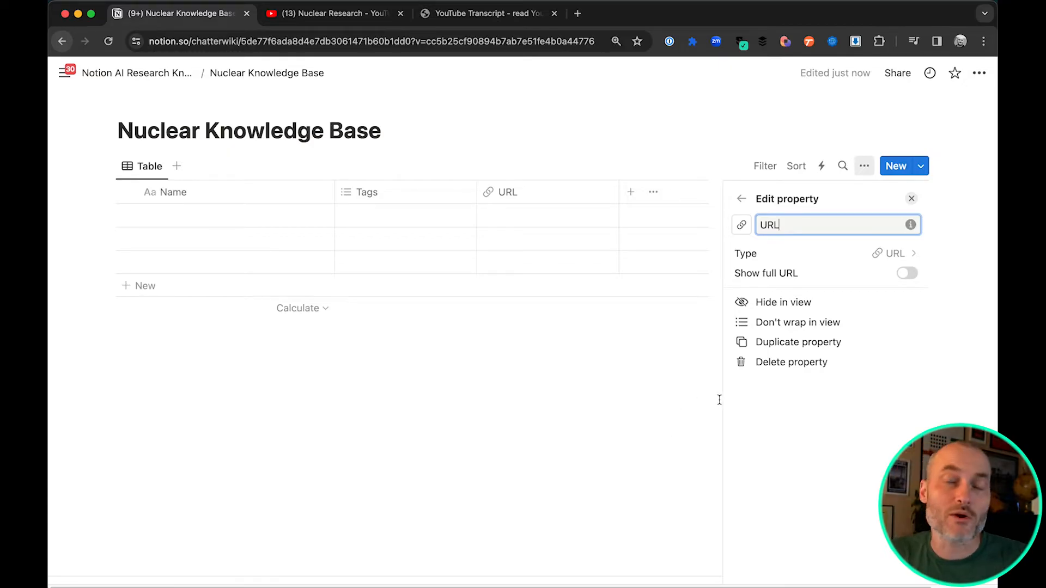
{"action": "left_click", "coordinate": [603, 425]}
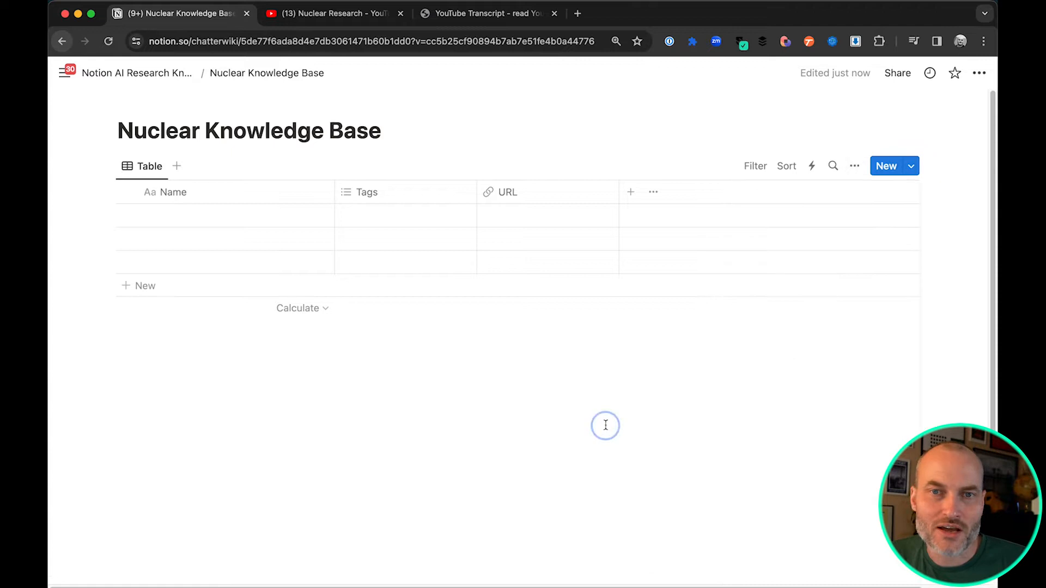
{"action": "left_click_drag", "start_coordinate": [556, 200], "coordinate": [416, 205]}
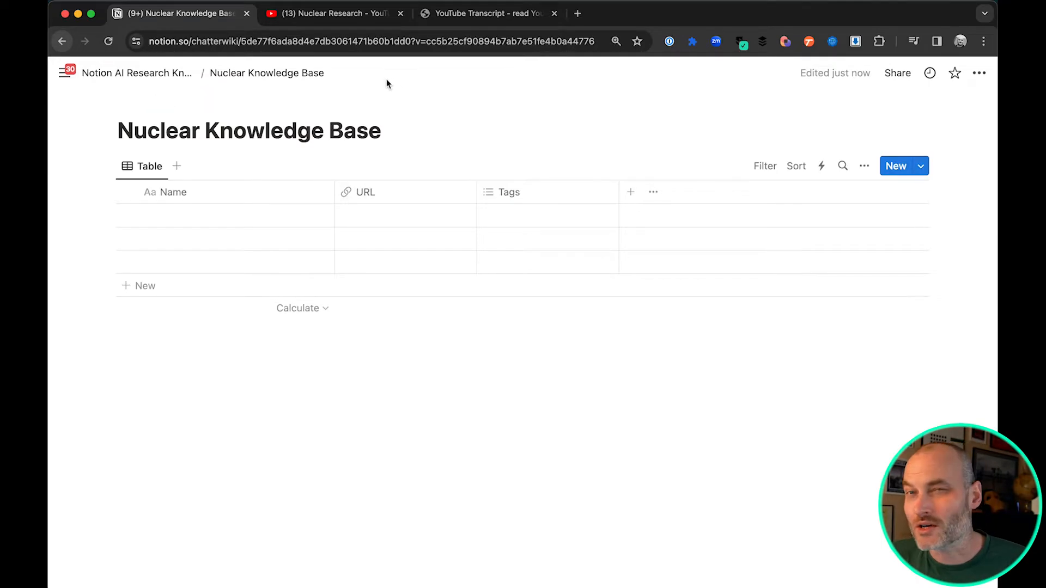
Switch to YouTube, open "Why Nuclear Energy Is On The Verge Of A Renaissance" from the Nuclear Research playlist, and pause it
{"action": "left_click", "coordinate": [324, 15]}
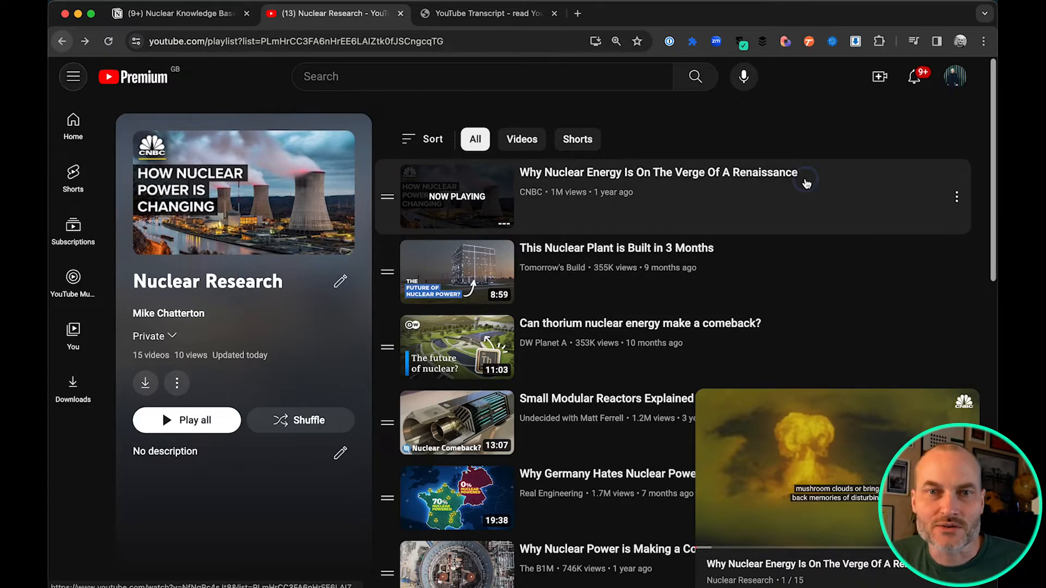
{"action": "left_click", "coordinate": [804, 181]}
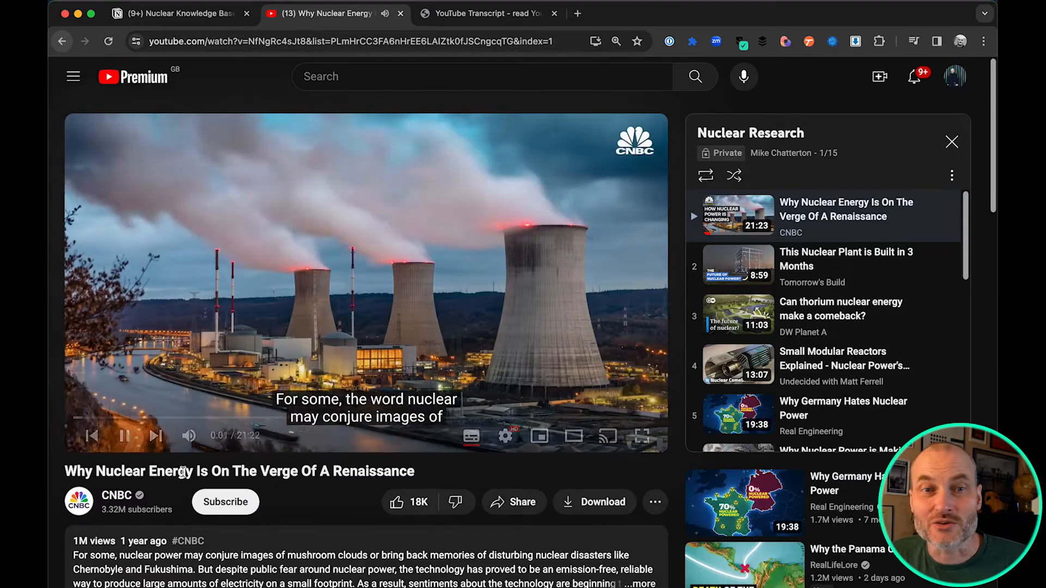
{"action": "left_click", "coordinate": [123, 437]}
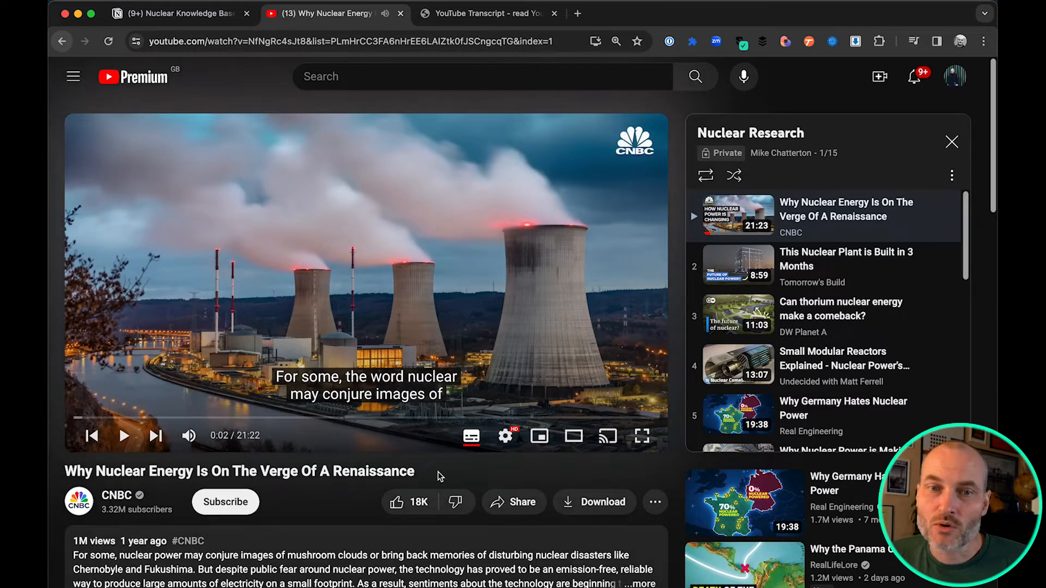
Copy the YouTube video's title into the Name cell of the first row of the Notion table
{"action": "triple_click", "coordinate": [175, 466]}
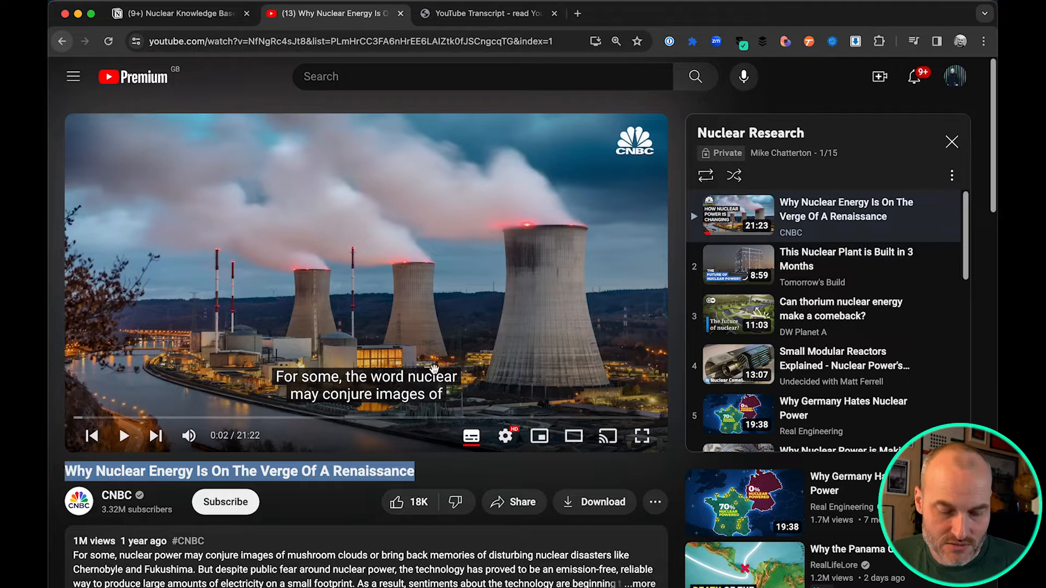
{"action": "key", "text": "super+c"}
{"action": "left_click", "coordinate": [188, 14]}
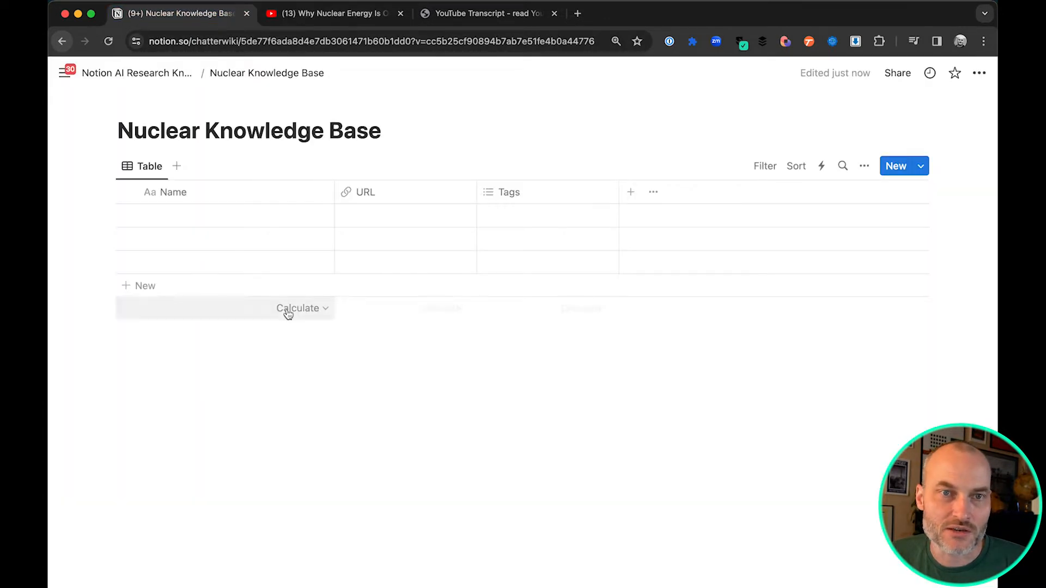
{"action": "left_click", "coordinate": [220, 215]}
{"action": "key", "text": "super+v"}
{"action": "key", "text": "Escape"}
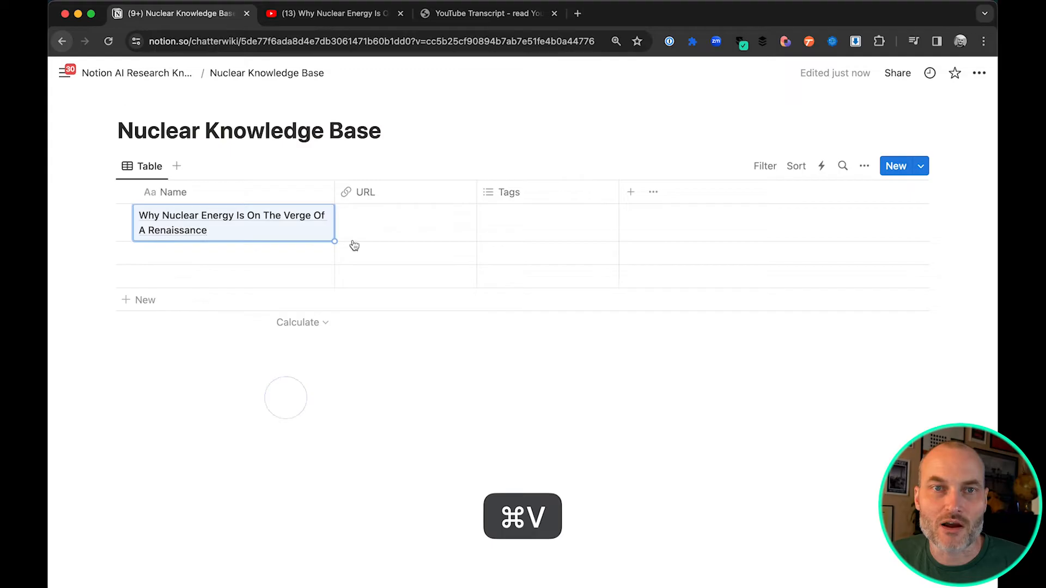
Copy the video's web address from YouTube into the URL cell of the first row in Notion
{"action": "left_click", "coordinate": [363, 16]}
{"action": "left_click", "coordinate": [330, 47]}
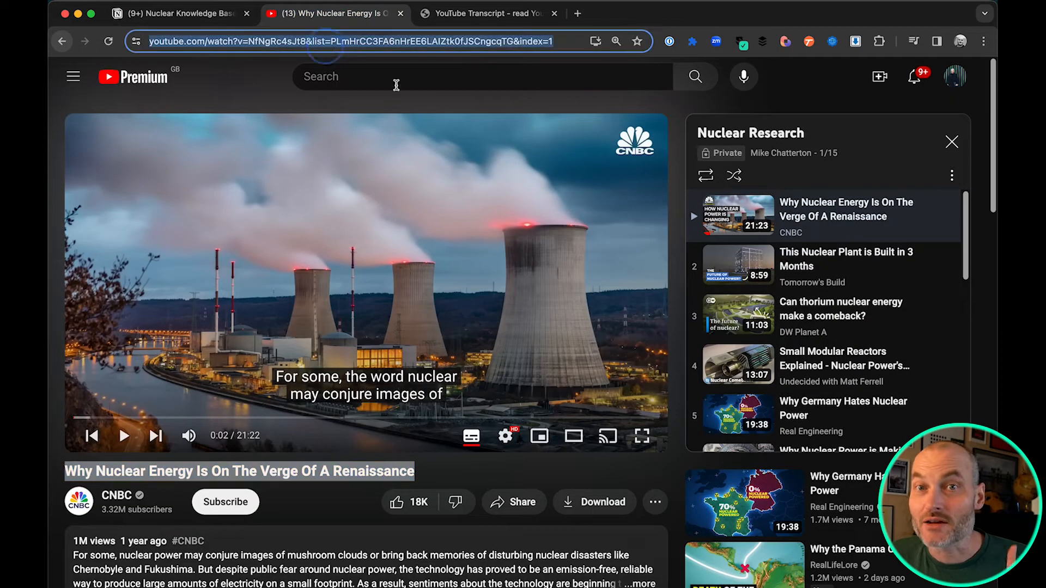
{"action": "key", "text": "super+c"}
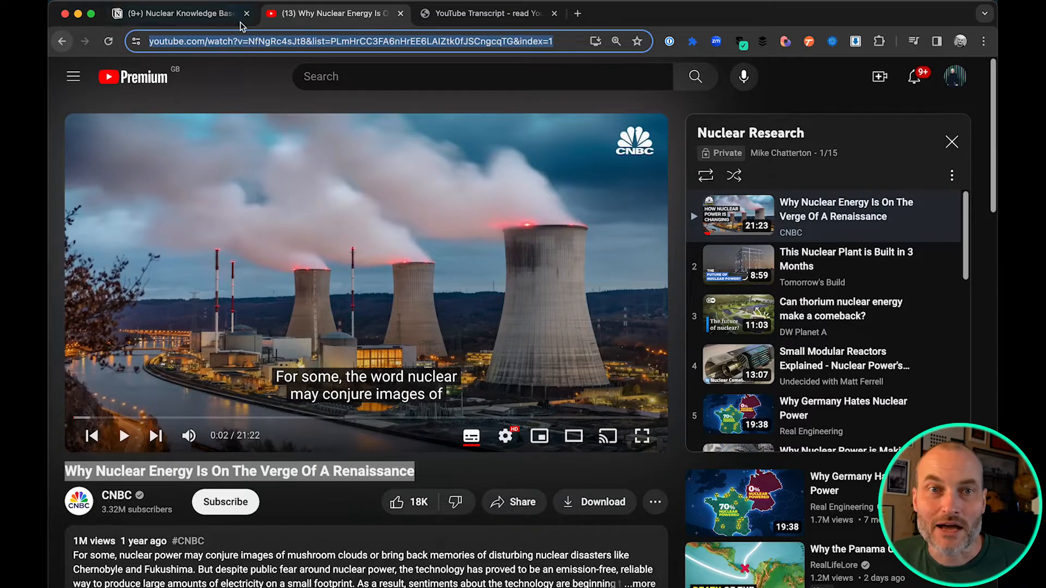
{"action": "left_click", "coordinate": [185, 13]}
{"action": "left_click", "coordinate": [374, 227]}
{"action": "key", "text": "super+v"}
{"action": "key", "text": "Return"}
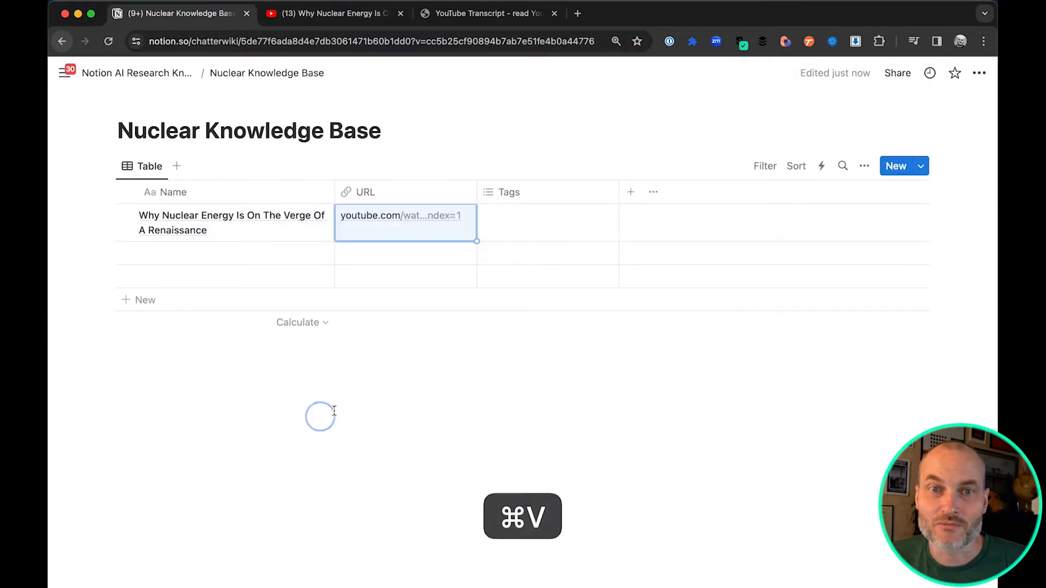
Switch to youtubetranscript.com, generate the transcript for the copied video URL, and copy the entire transcript
{"action": "left_click", "coordinate": [488, 13]}
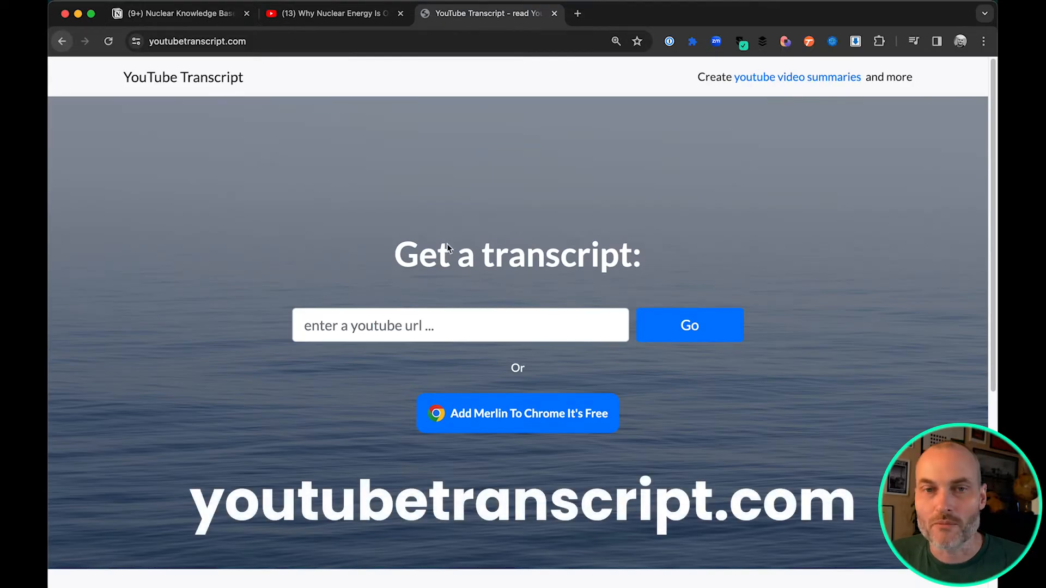
{"action": "left_click", "coordinate": [439, 320]}
{"action": "key", "text": "super+v"}
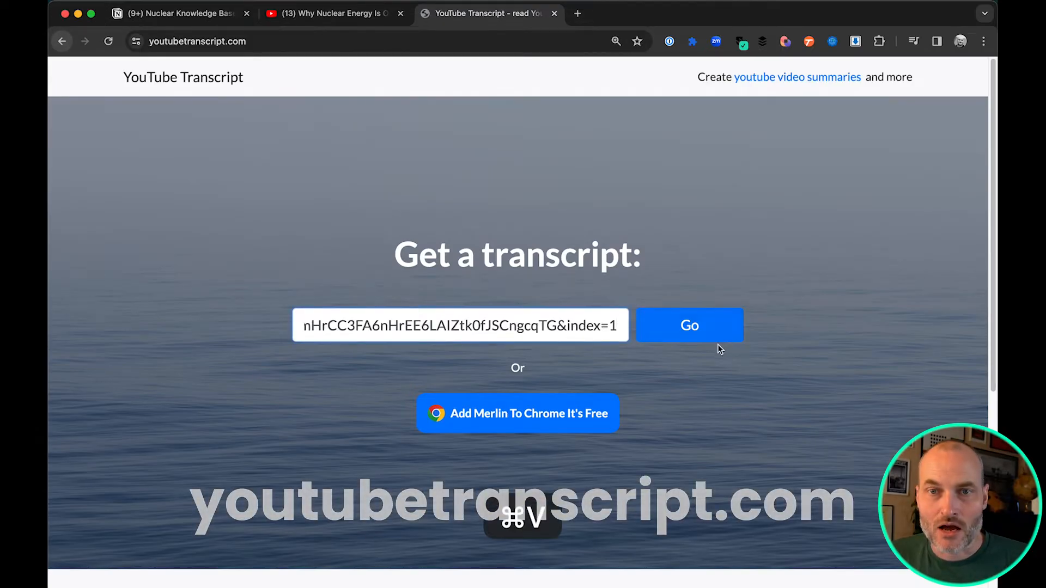
{"action": "left_click", "coordinate": [708, 334]}
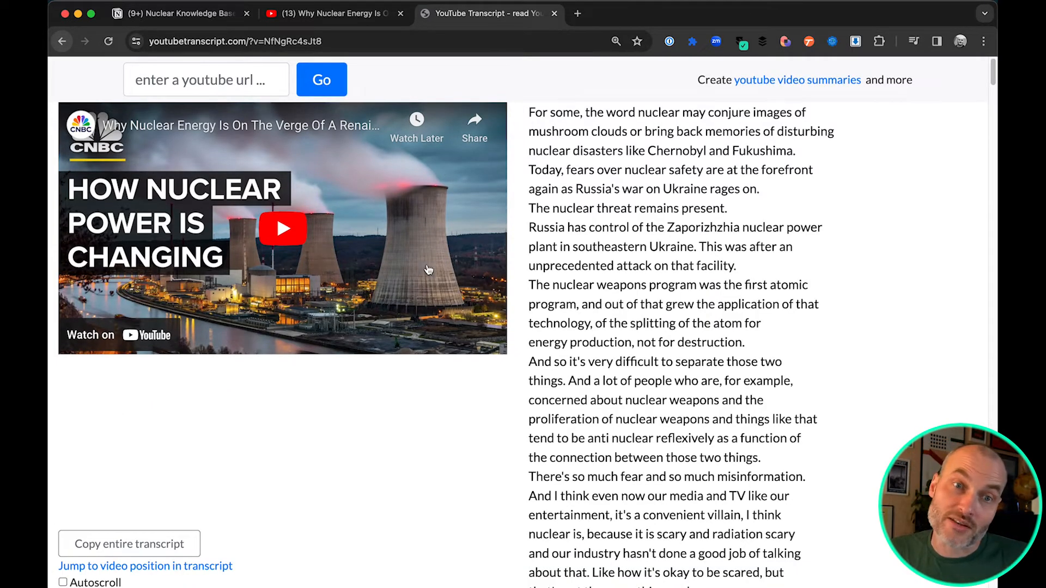
{"action": "left_click", "coordinate": [182, 542]}
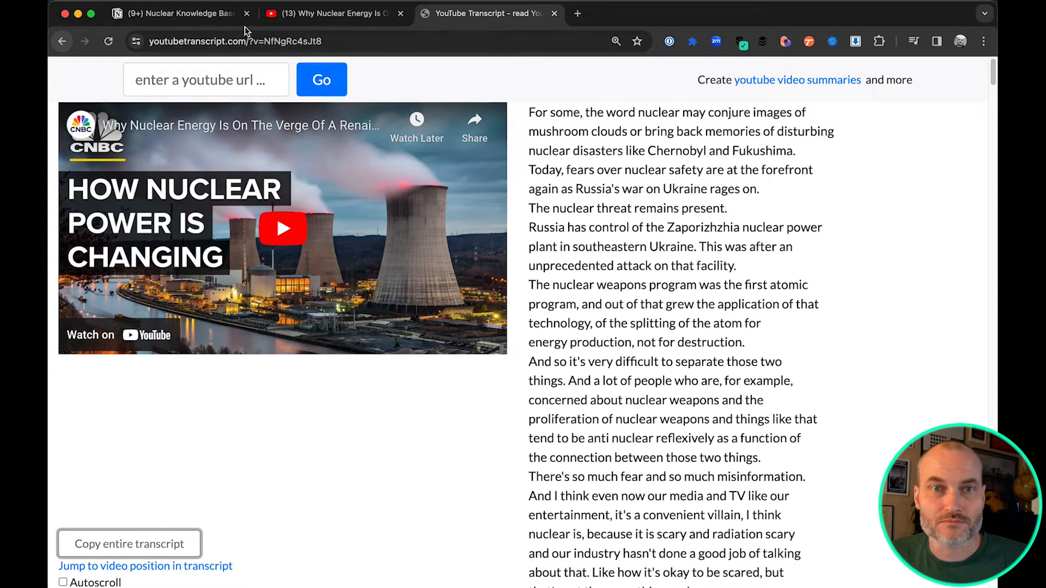
Paste the transcript into the body of the first row's page in the Notion table and close the page
{"action": "left_click", "coordinate": [180, 13]}
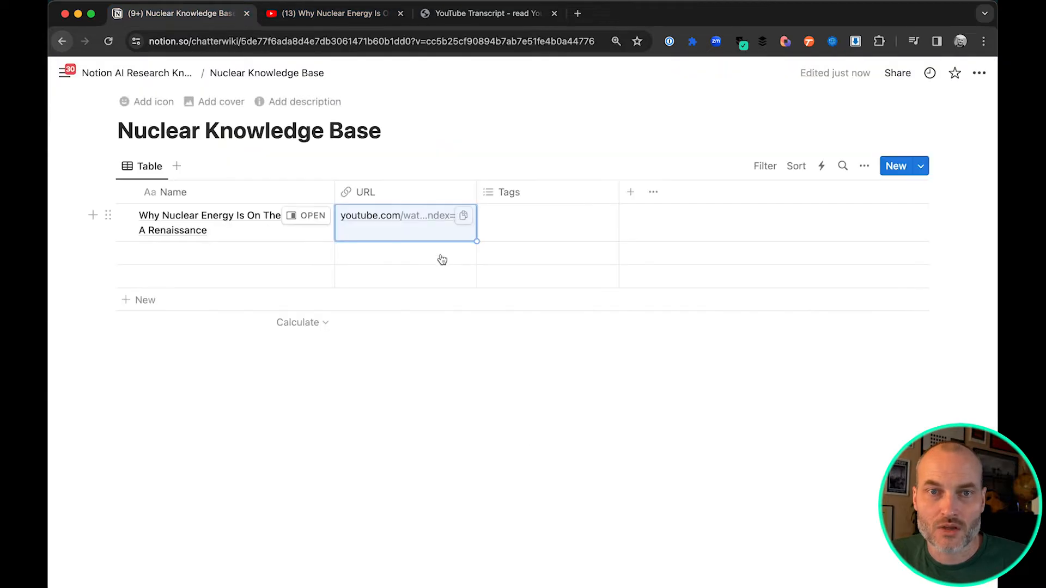
{"action": "left_click", "coordinate": [301, 216]}
{"action": "left_click", "coordinate": [472, 369]}
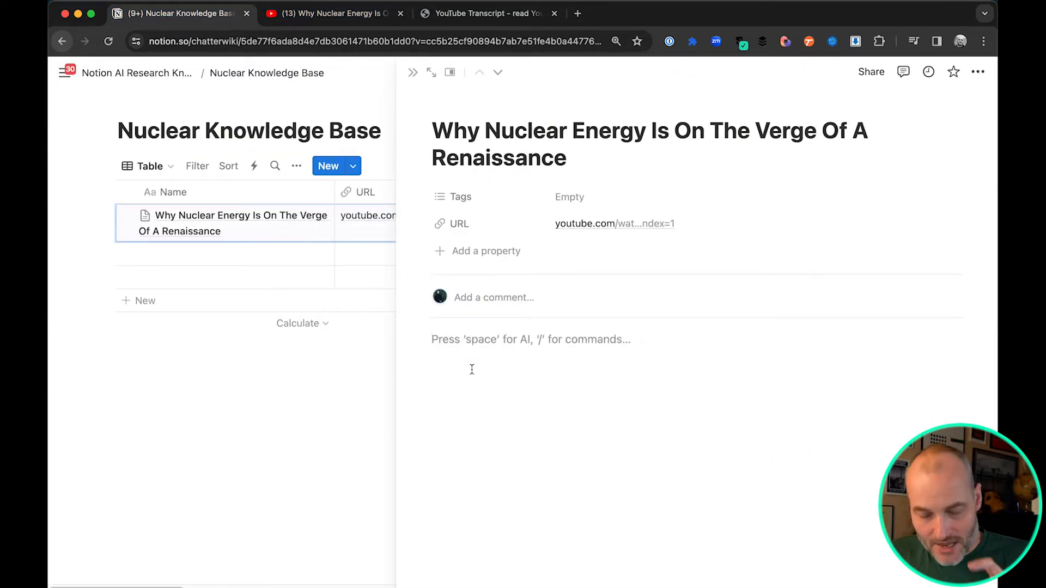
{"action": "key", "text": "super+v"}
{"action": "left_click", "coordinate": [351, 431]}
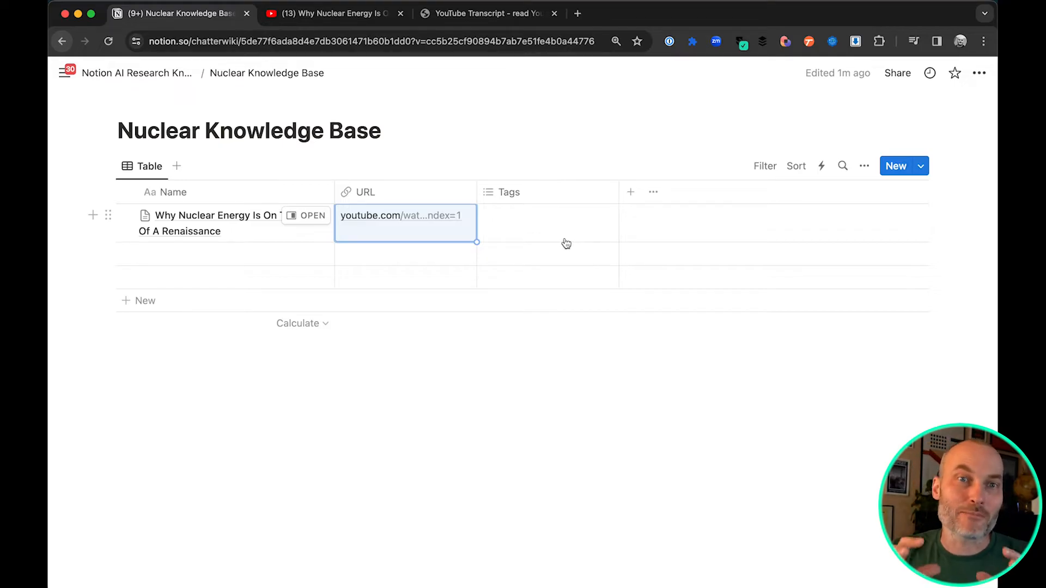
Add more playlist videos to the table with their titles, URLs and transcripts, through "Fusion power: how close are we? | FT Film"
{"action": "left_click", "coordinate": [267, 466]}
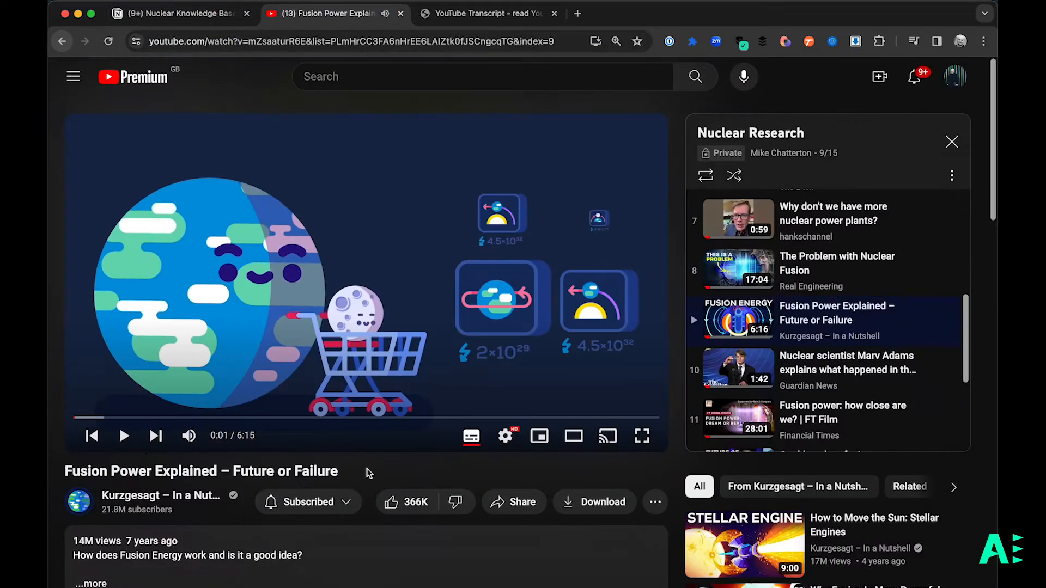
{"action": "left_click_drag", "start_coordinate": [369, 473], "coordinate": [65, 471]}
{"action": "key", "text": "super+c"}
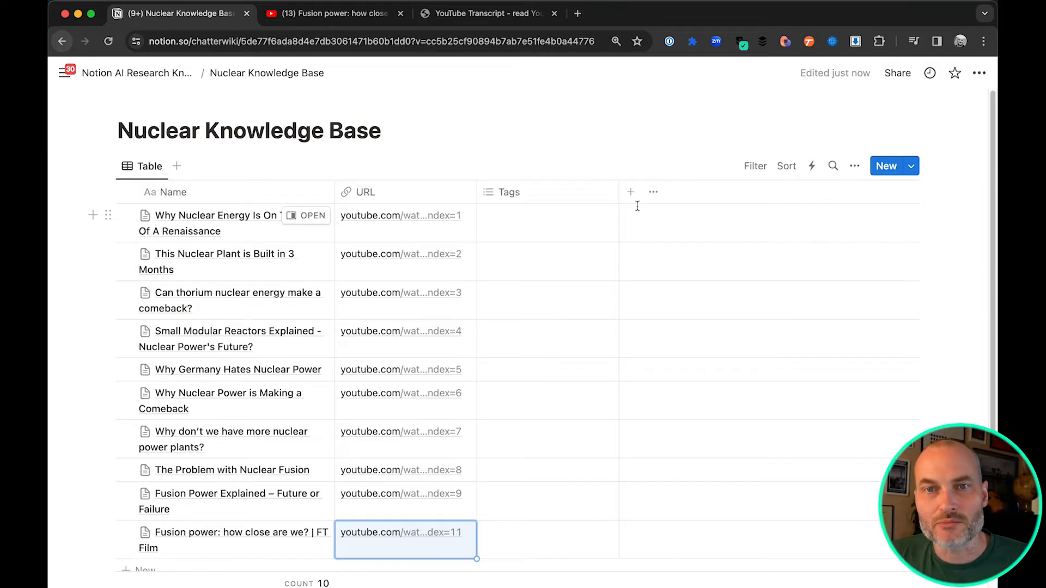
{"action": "left_click", "coordinate": [616, 147]}
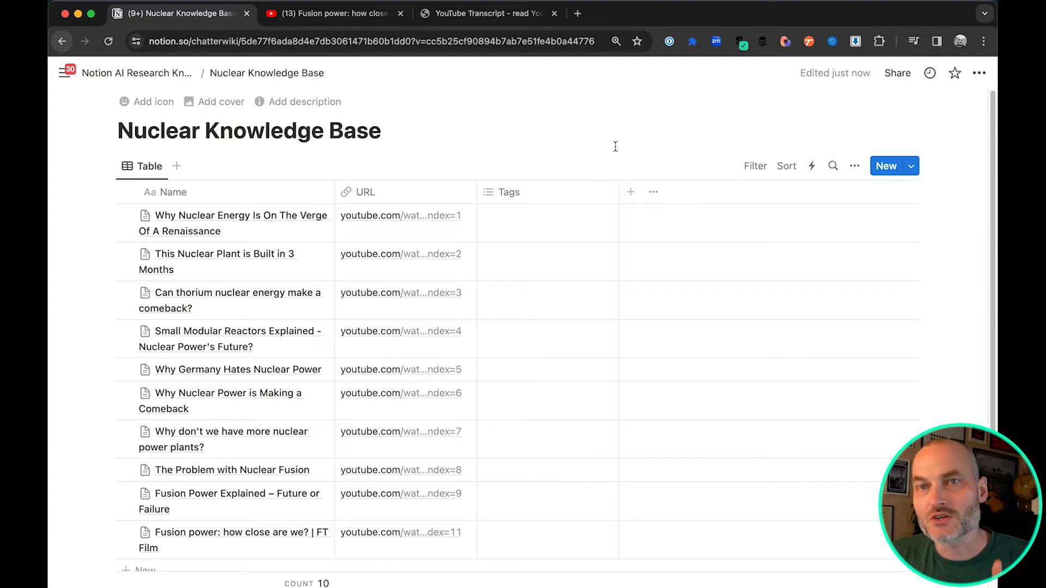
Add an AI summary property autofilled for all pages in the database, and widen its column
{"action": "left_click", "coordinate": [631, 196]}
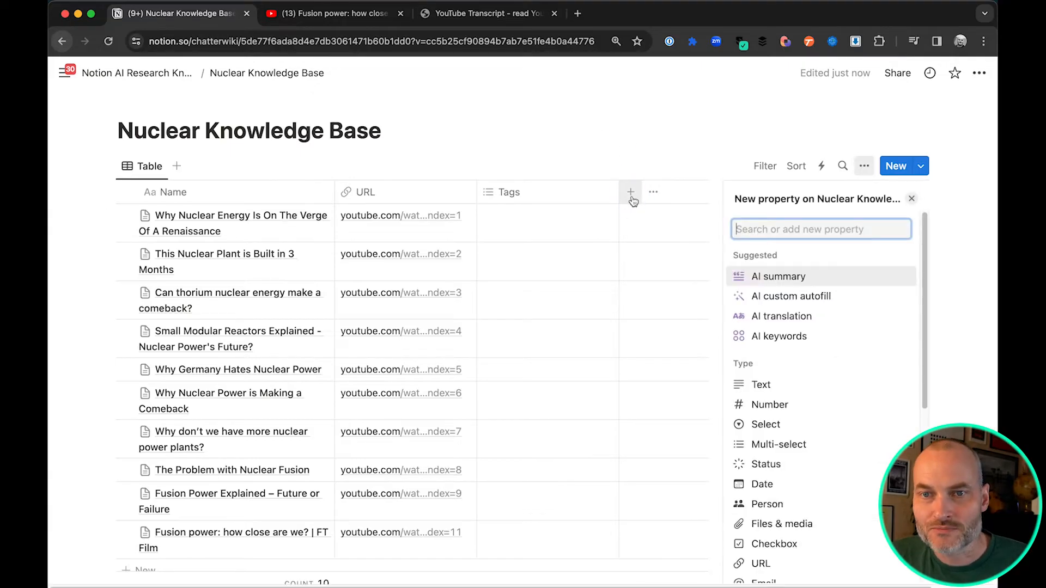
{"action": "left_click", "coordinate": [784, 279]}
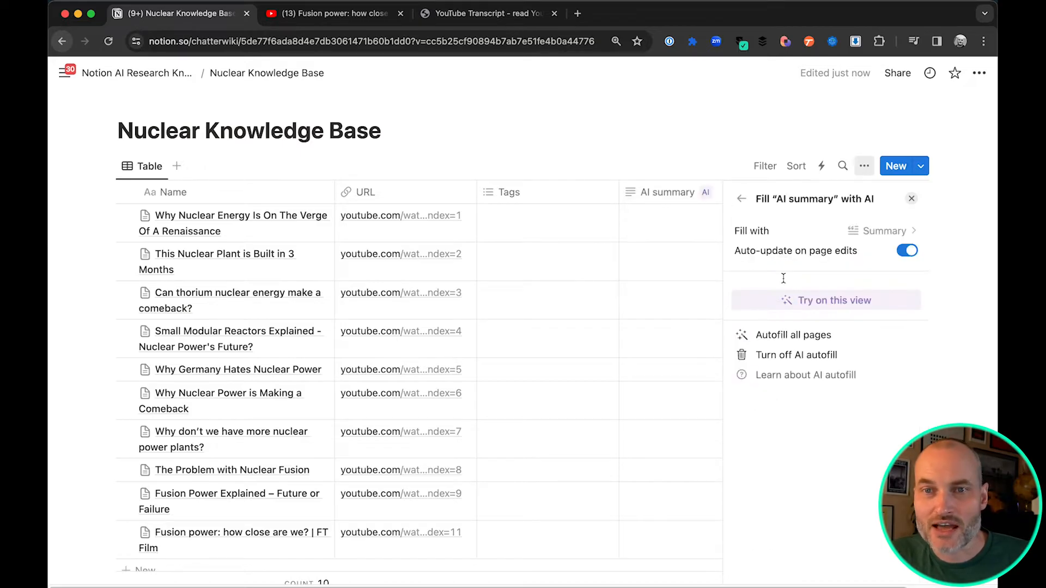
{"action": "left_click", "coordinate": [803, 335]}
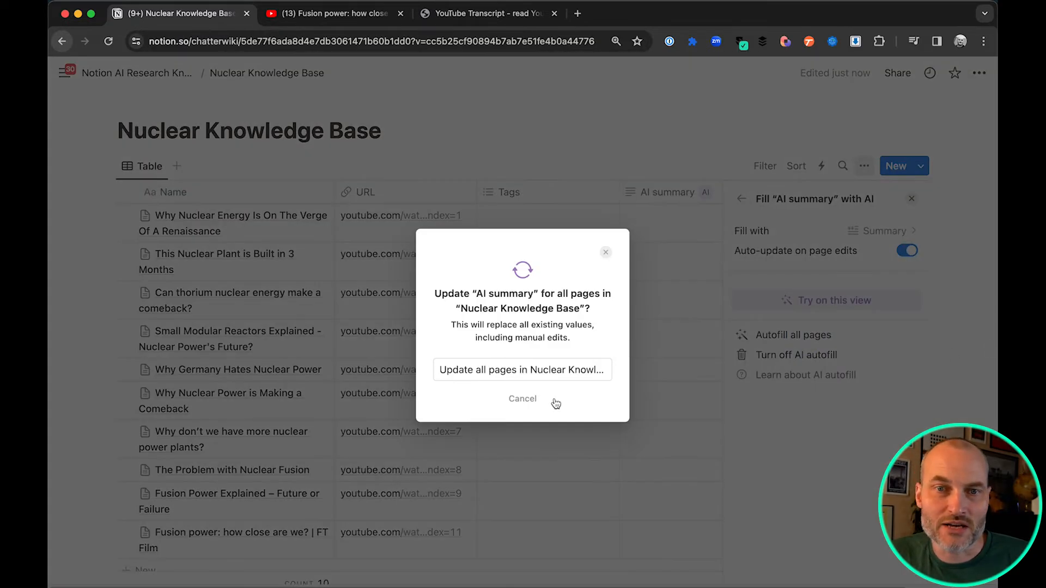
{"action": "left_click", "coordinate": [524, 370]}
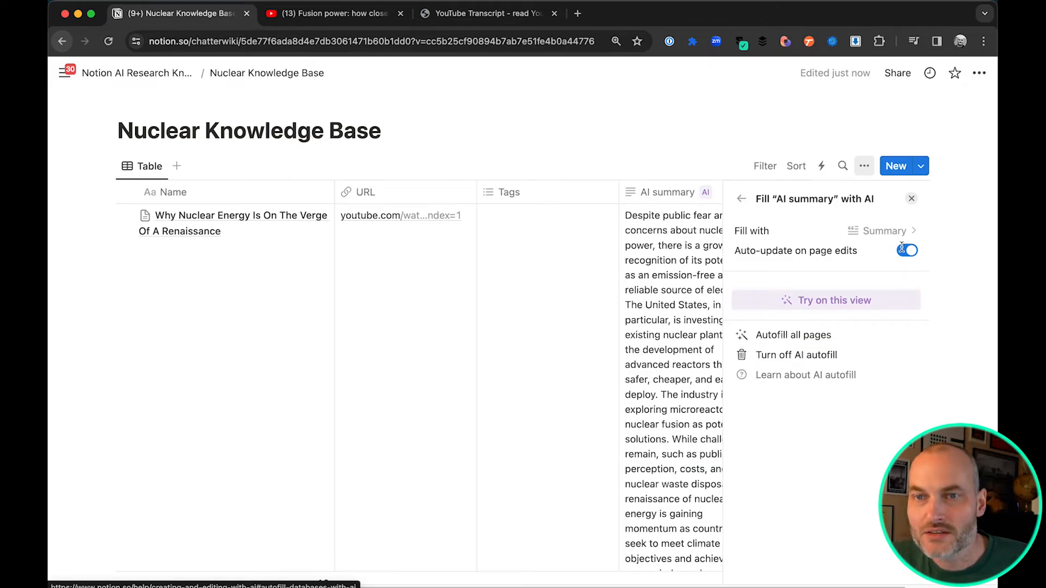
{"action": "left_click", "coordinate": [912, 198]}
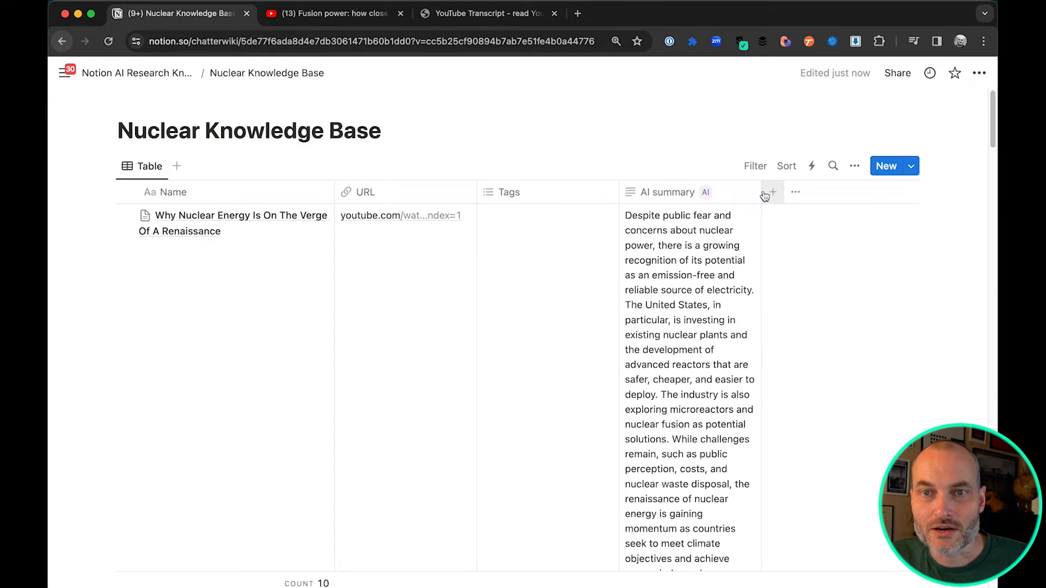
{"action": "left_click_drag", "start_coordinate": [761, 193], "coordinate": [957, 197]}
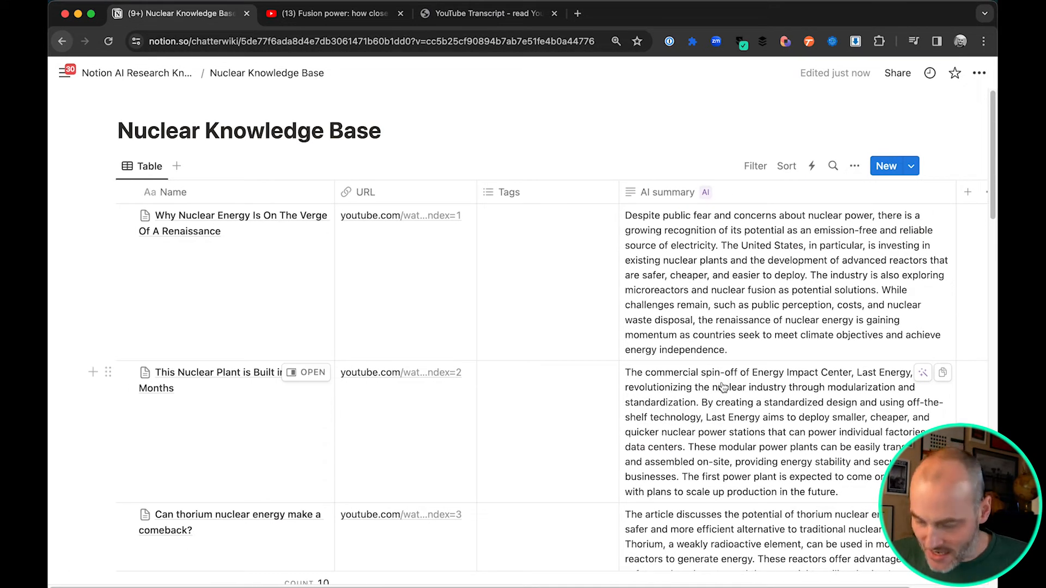
Add an AI custom autofill text property with the prompt "Identify any new developments as bullet points." and save it to fill the pages
{"action": "scroll", "coordinate": [594, 348], "scroll_direction": "right", "scroll_amount": 3}
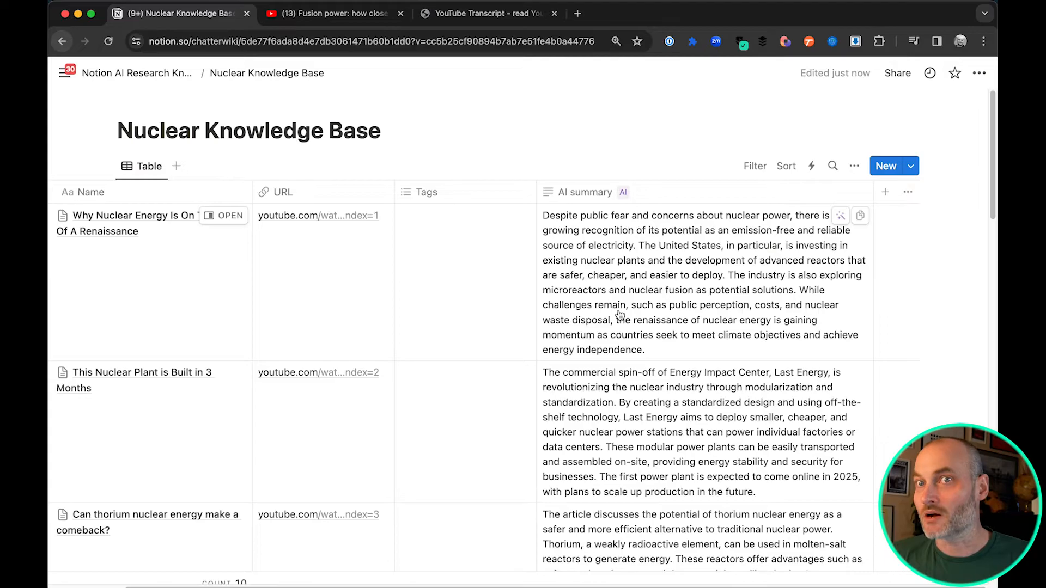
{"action": "left_click", "coordinate": [885, 196]}
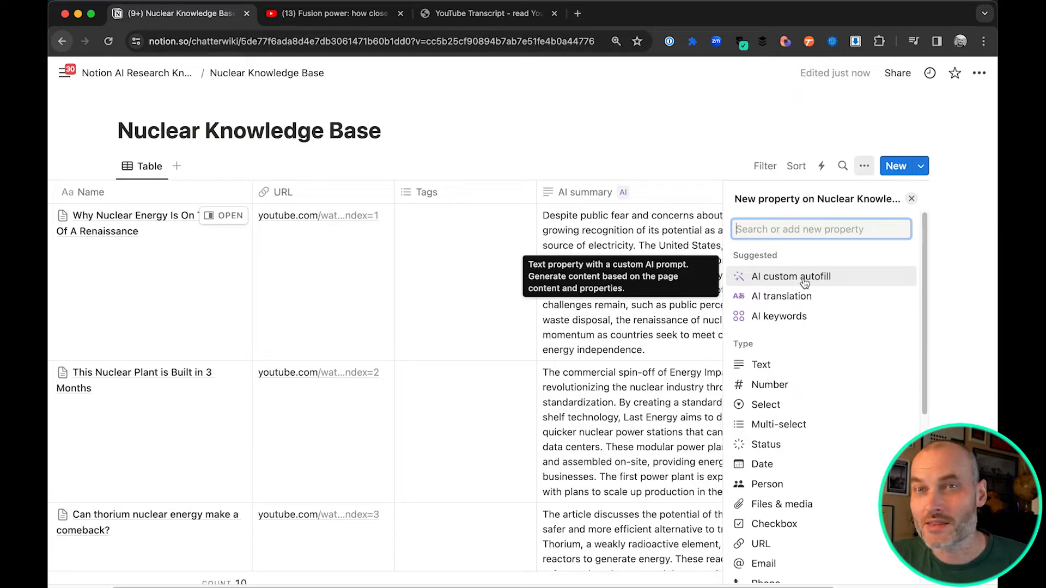
{"action": "left_click", "coordinate": [805, 279]}
{"action": "left_click", "coordinate": [779, 326]}
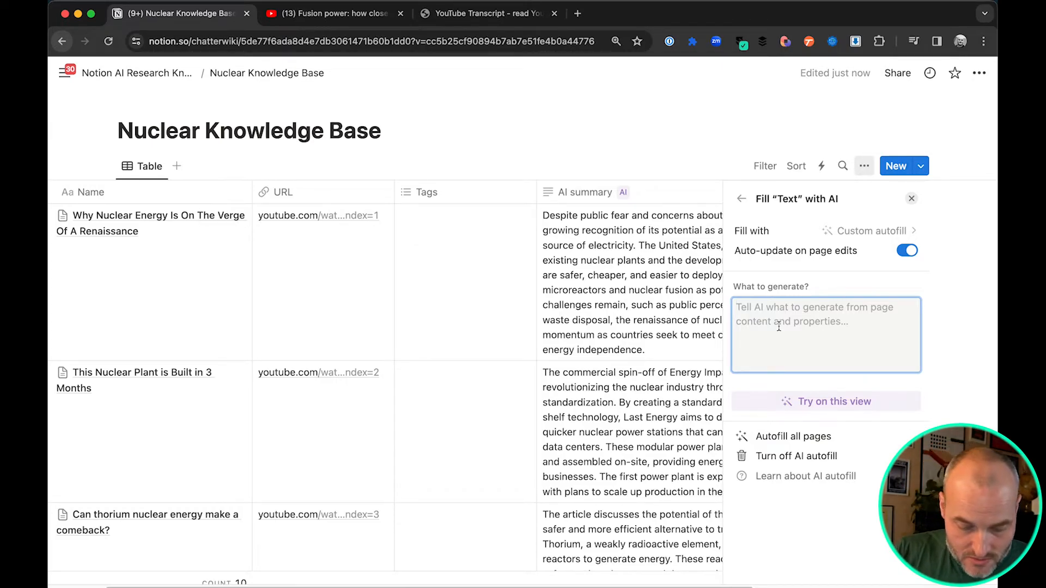
{"action": "type", "text": "Identify any new developments as "}
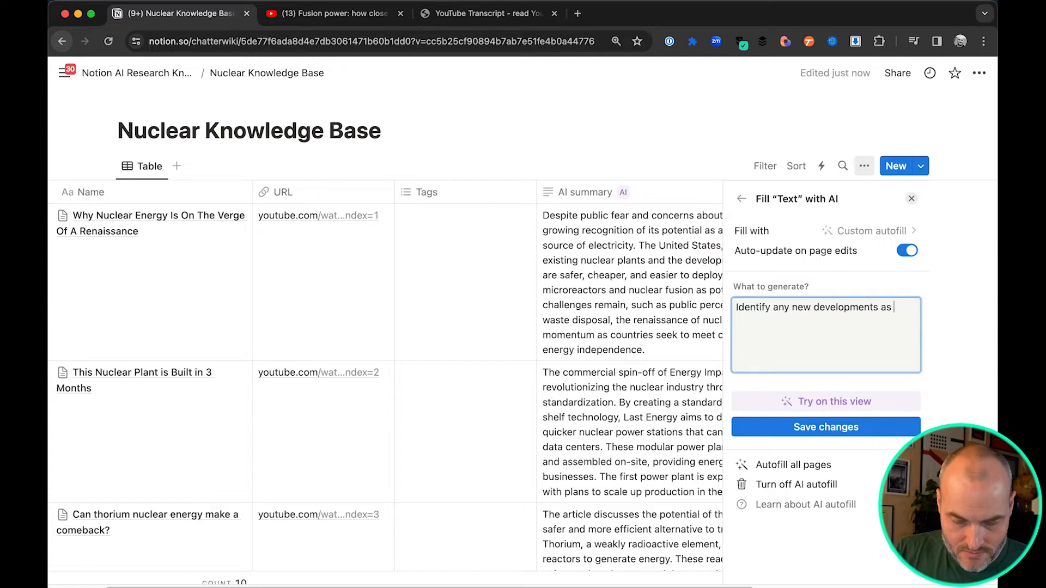
{"action": "type", "text": "bullet points."}
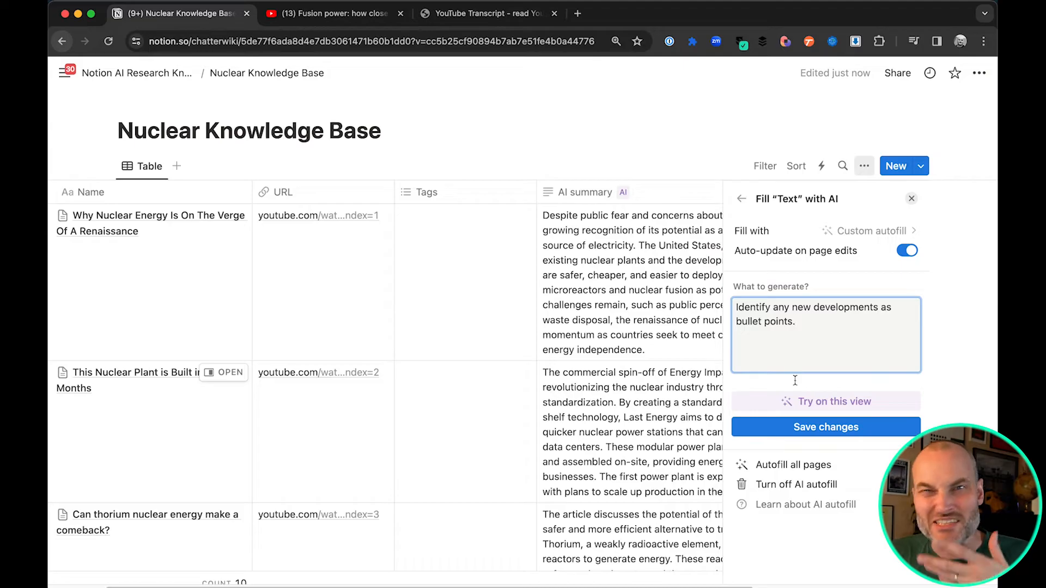
{"action": "left_click", "coordinate": [808, 428]}
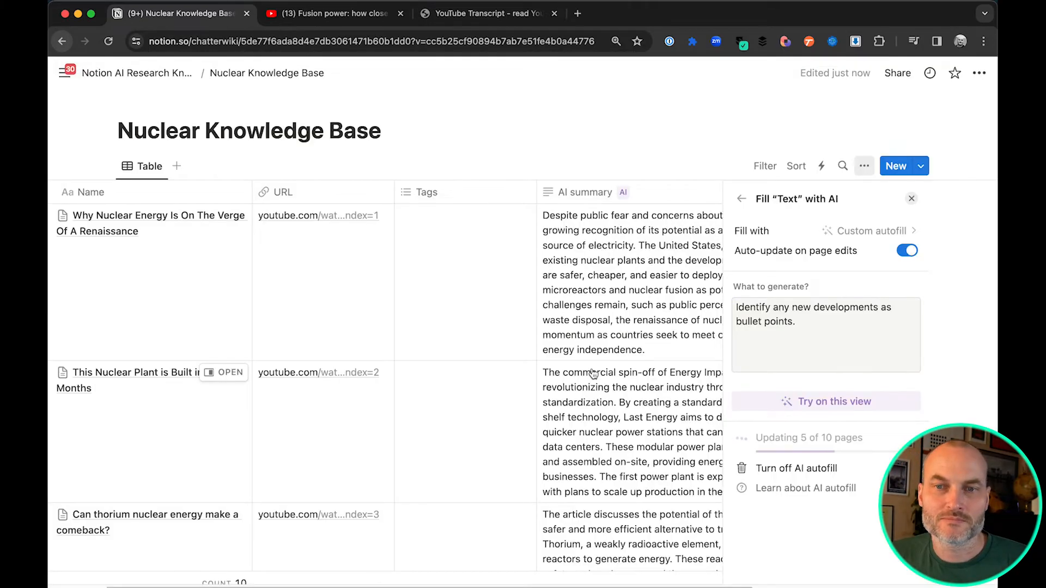
{"action": "left_click", "coordinate": [911, 198]}
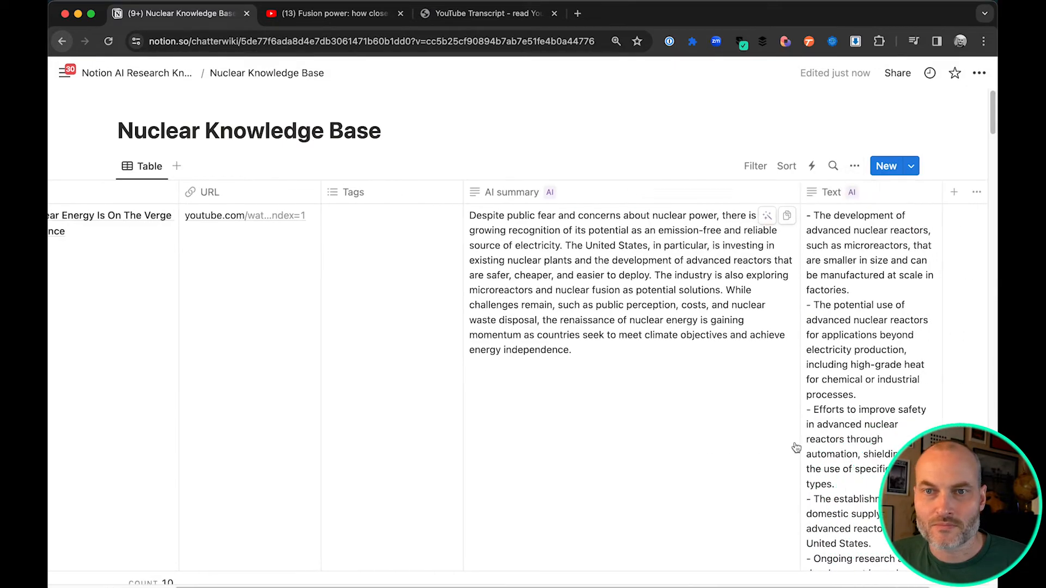
Widen the new AI-filled Text column and rename the property "New Developments"
{"action": "scroll", "coordinate": [797, 448], "scroll_direction": "right", "scroll_amount": 3}
{"action": "scroll", "coordinate": [811, 472], "scroll_direction": "down", "scroll_amount": 10}
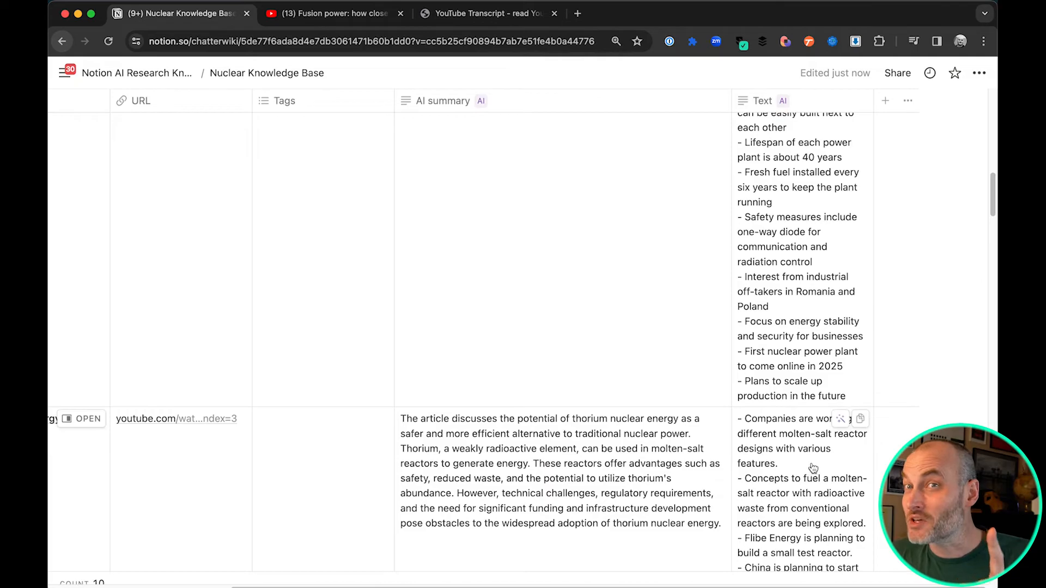
{"action": "scroll", "coordinate": [818, 458], "scroll_direction": "up", "scroll_amount": 15}
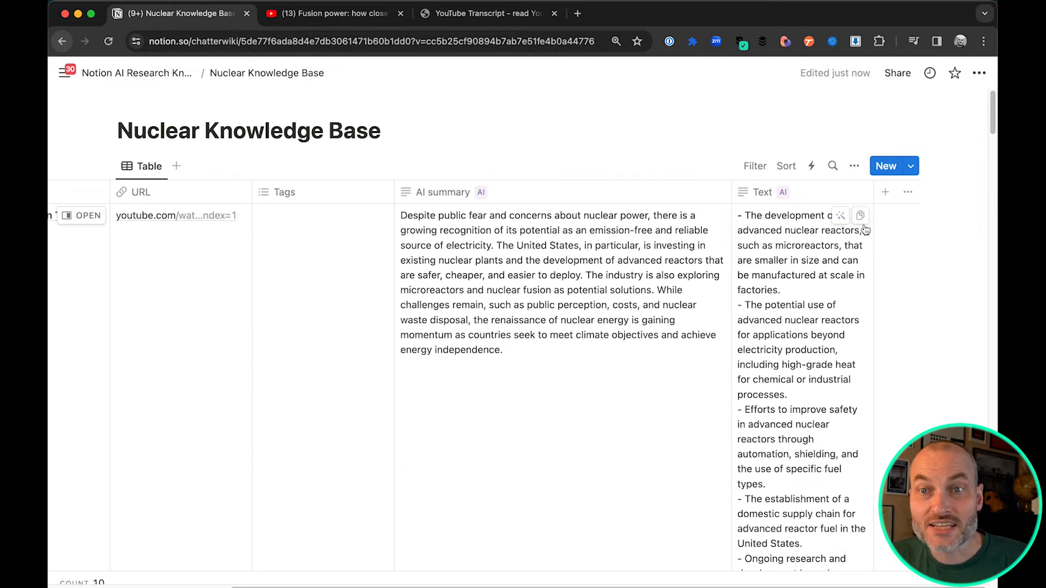
{"action": "left_click_drag", "start_coordinate": [919, 196], "coordinate": [946, 196]}
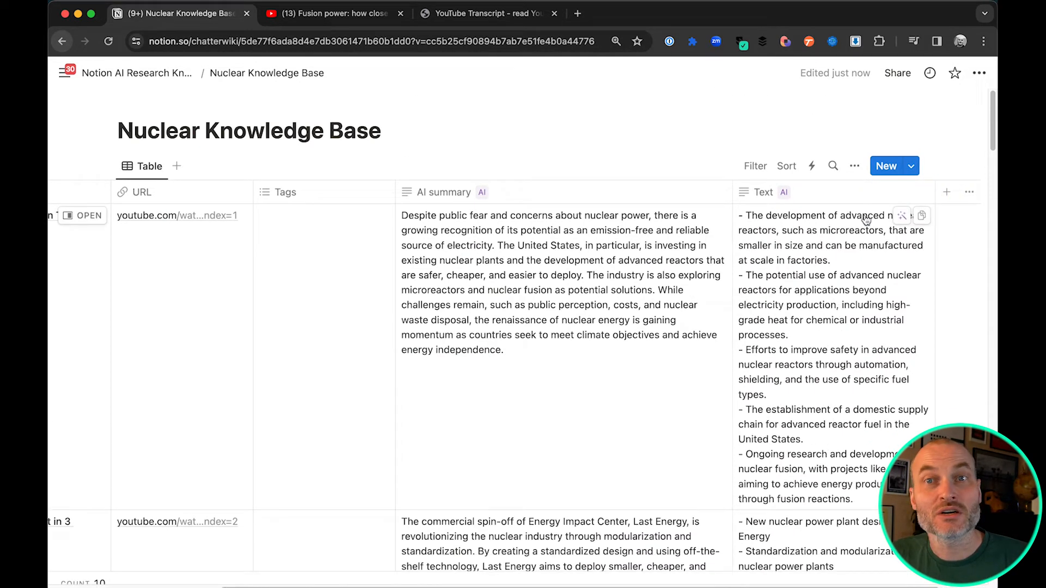
{"action": "left_click", "coordinate": [824, 199]}
{"action": "key", "text": "super+a"}
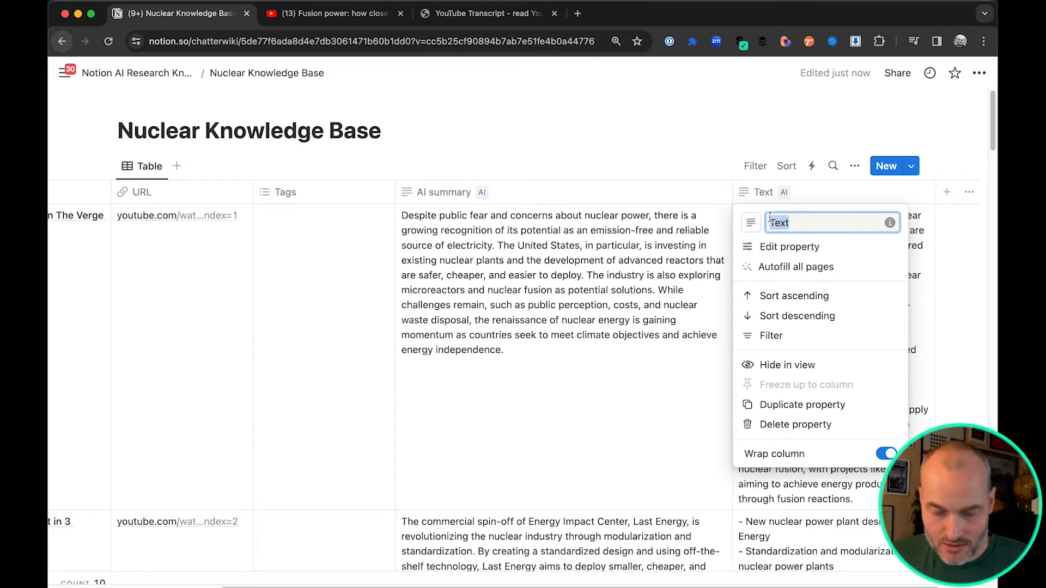
{"action": "type", "text": "New Developments"}
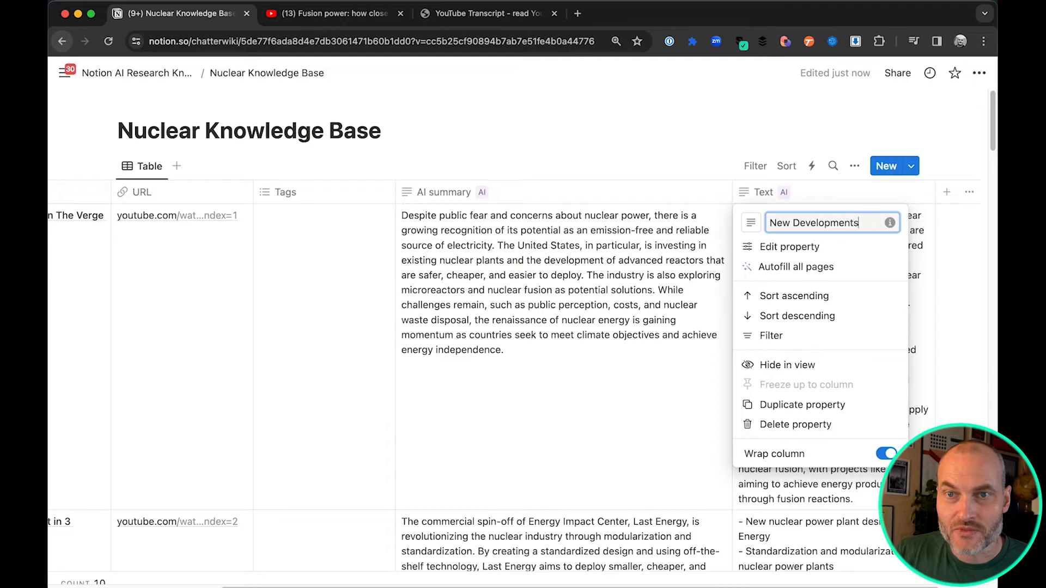
{"action": "key", "text": "Return"}
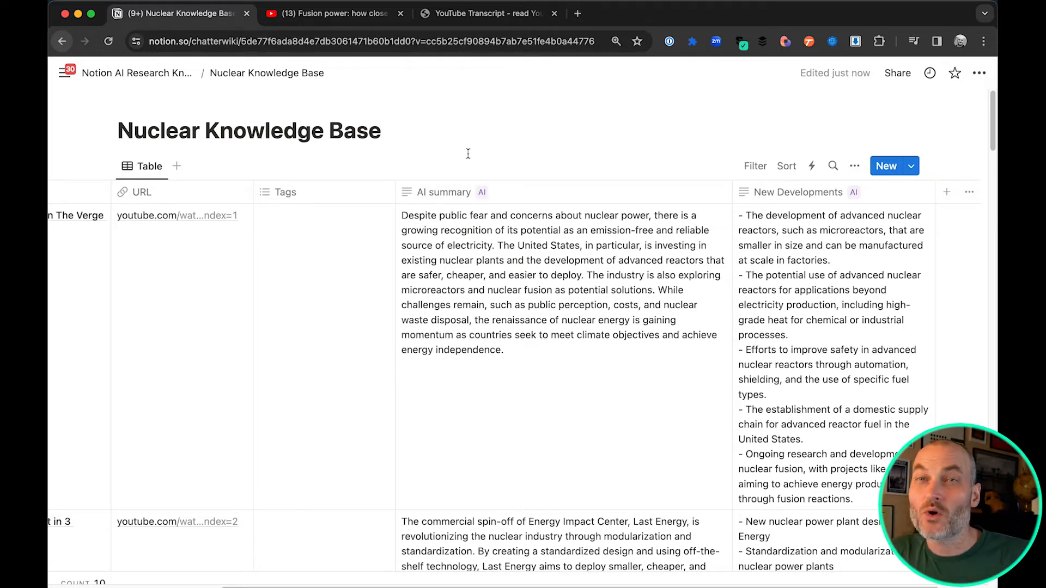
Turn on AI Autofill with Generate new options for the Tags property and autofill it on all pages
{"action": "left_click", "coordinate": [362, 197]}
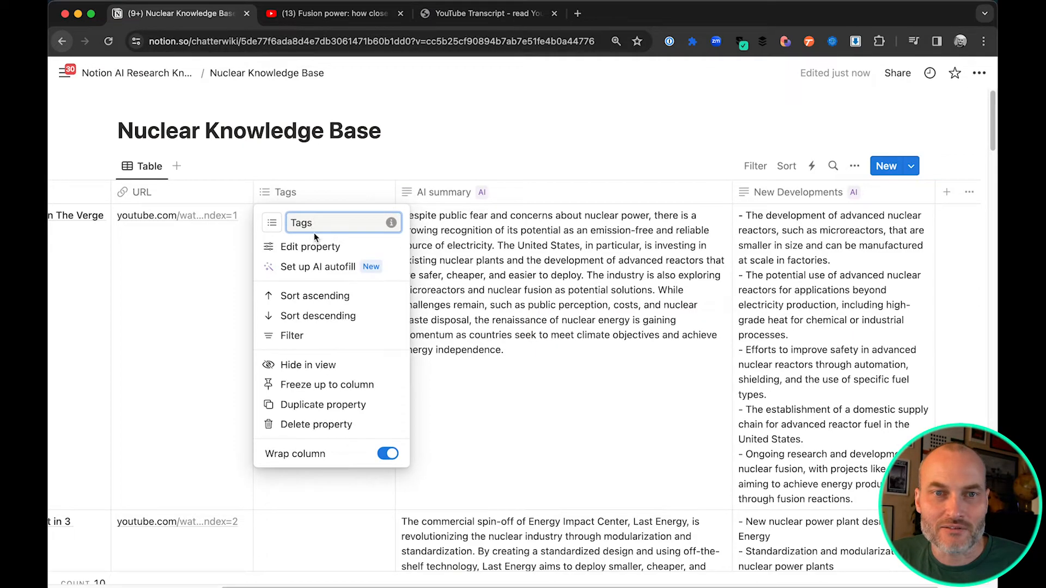
{"action": "left_click", "coordinate": [333, 267]}
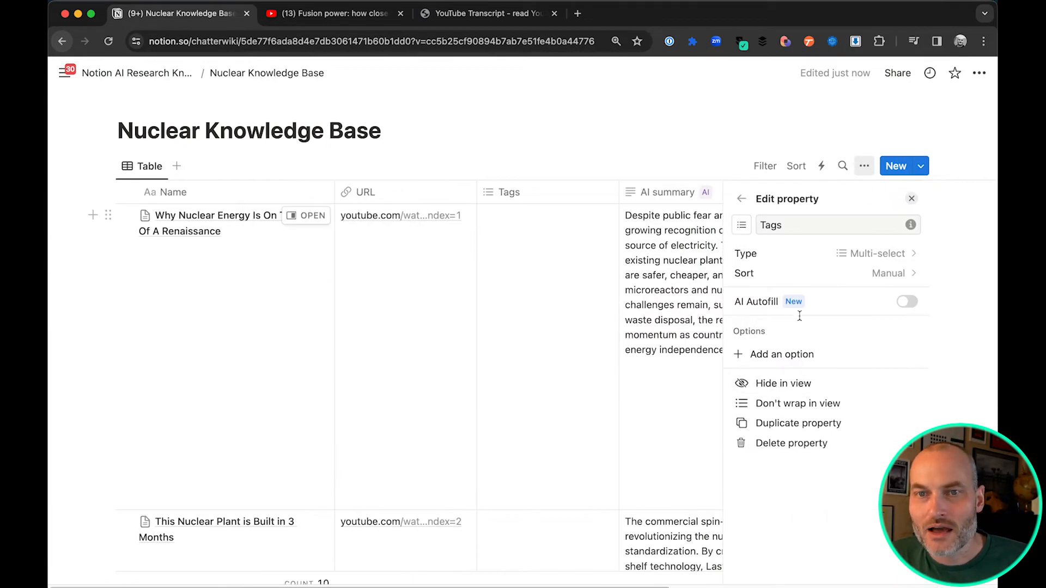
{"action": "left_click", "coordinate": [904, 303]}
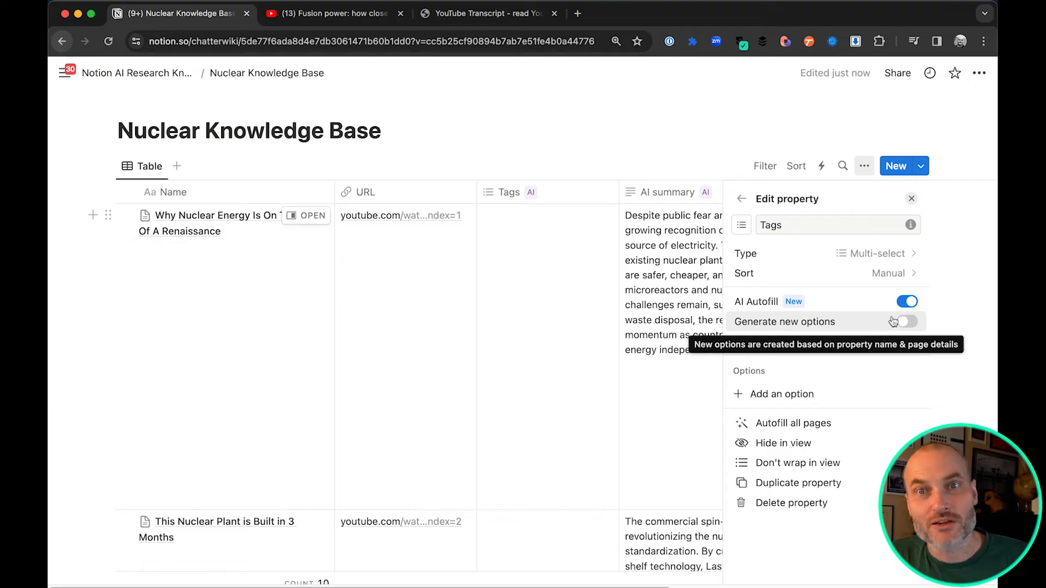
{"action": "left_click", "coordinate": [917, 327]}
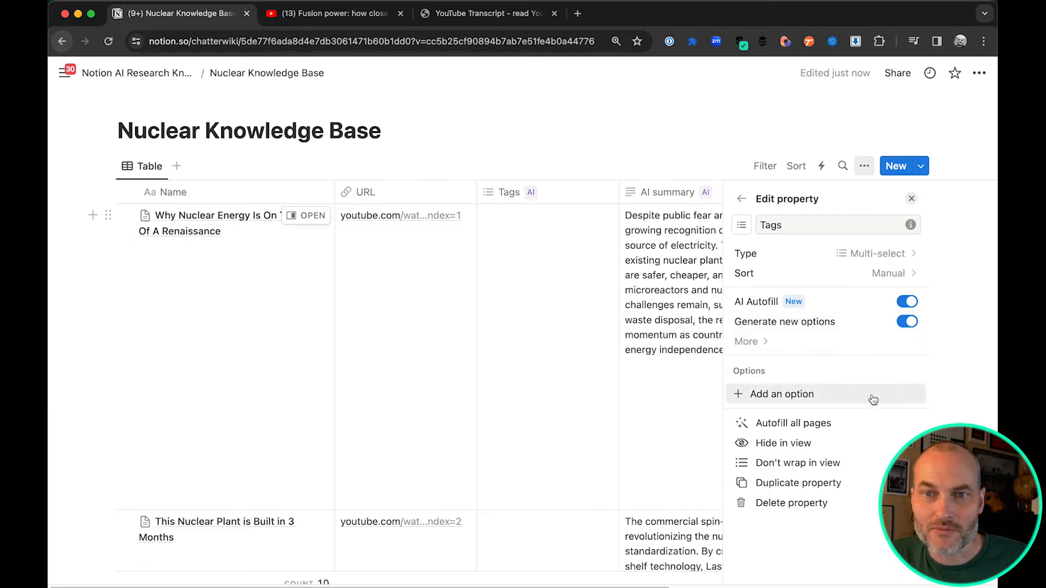
{"action": "left_click", "coordinate": [870, 422]}
{"action": "left_click", "coordinate": [554, 373]}
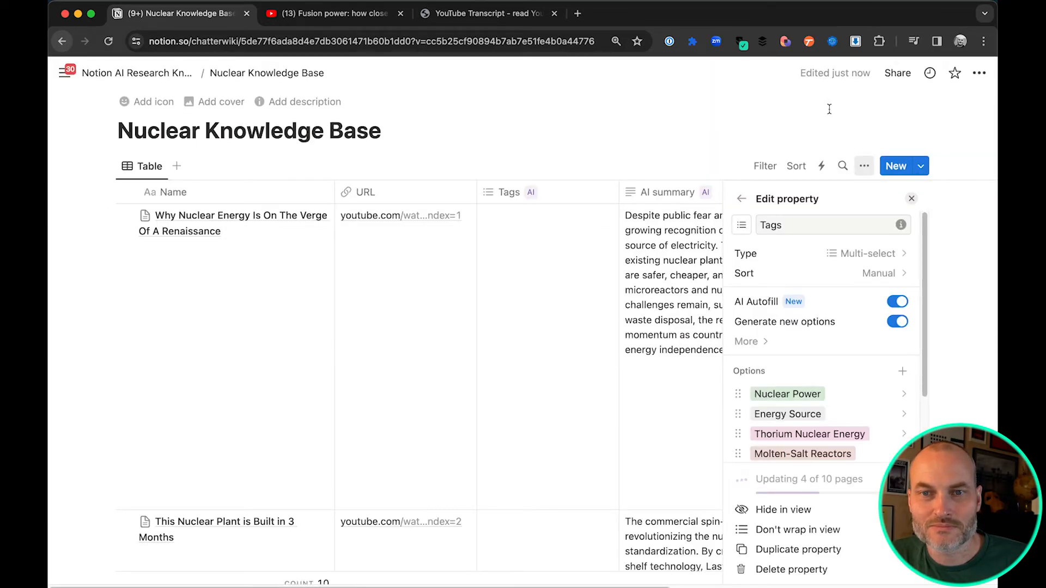
{"action": "left_click", "coordinate": [829, 109]}
Generate AI tags for the "The Problem with Nuclear Fusion" row individually
{"action": "scroll", "coordinate": [553, 289], "scroll_direction": "down", "scroll_amount": 5}
{"action": "scroll", "coordinate": [553, 289], "scroll_direction": "down", "scroll_amount": 15}
{"action": "scroll", "coordinate": [578, 281], "scroll_direction": "down", "scroll_amount": 10}
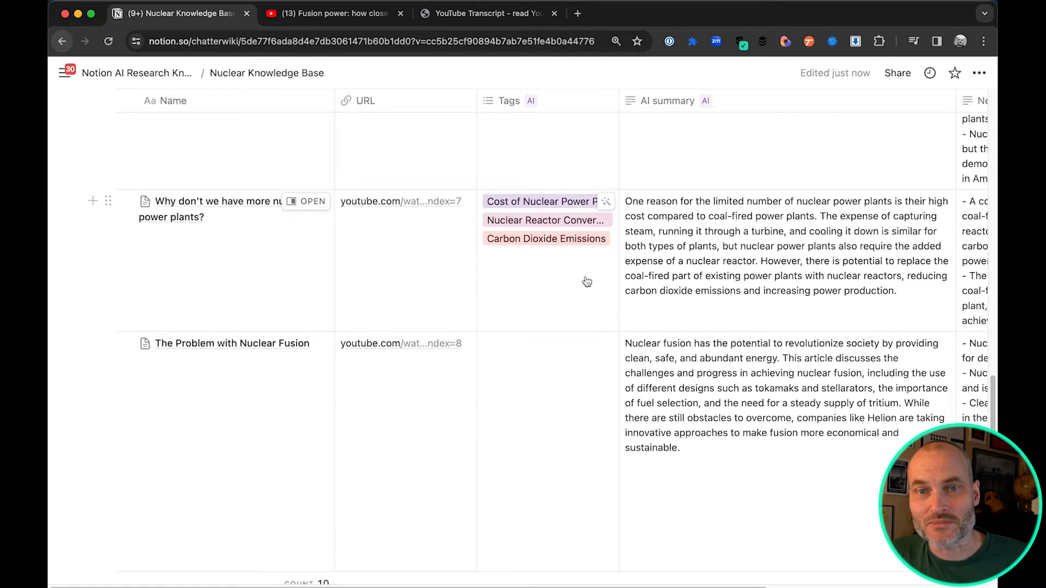
{"action": "scroll", "coordinate": [587, 281], "scroll_direction": "down", "scroll_amount": 4}
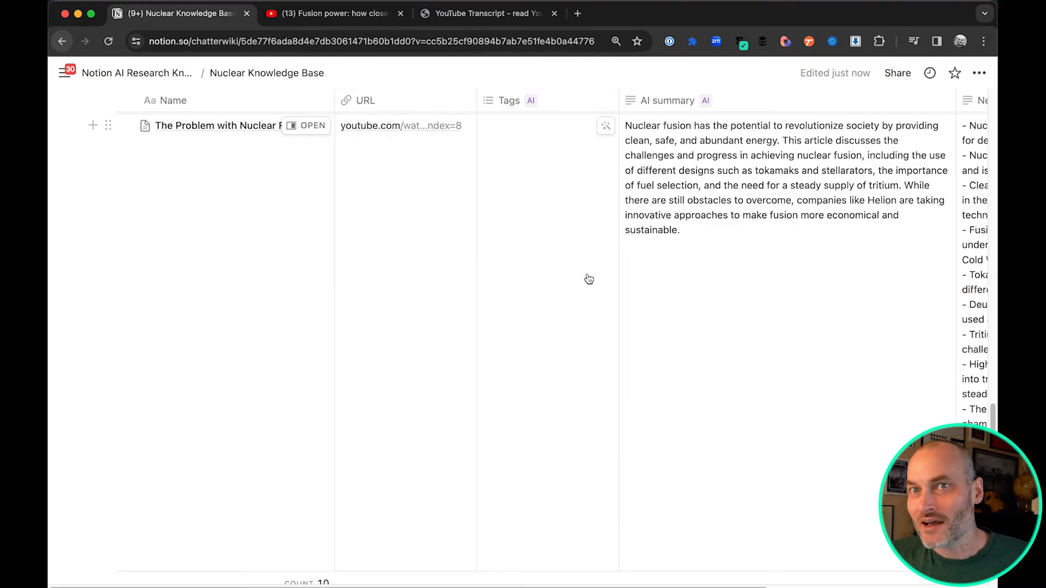
{"action": "scroll", "coordinate": [589, 279], "scroll_direction": "up", "scroll_amount": 6}
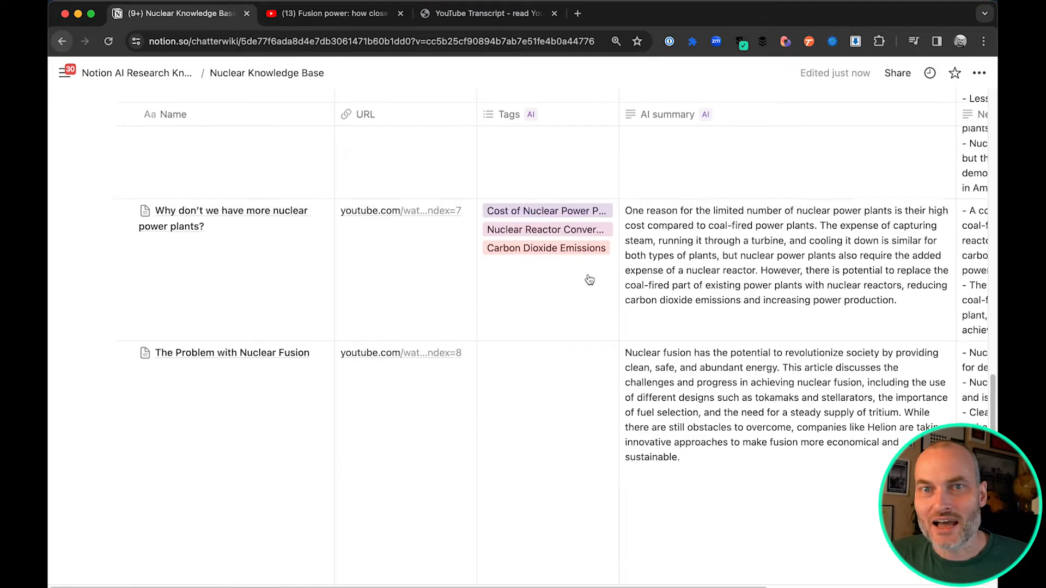
{"action": "scroll", "coordinate": [582, 290], "scroll_direction": "down", "scroll_amount": 4}
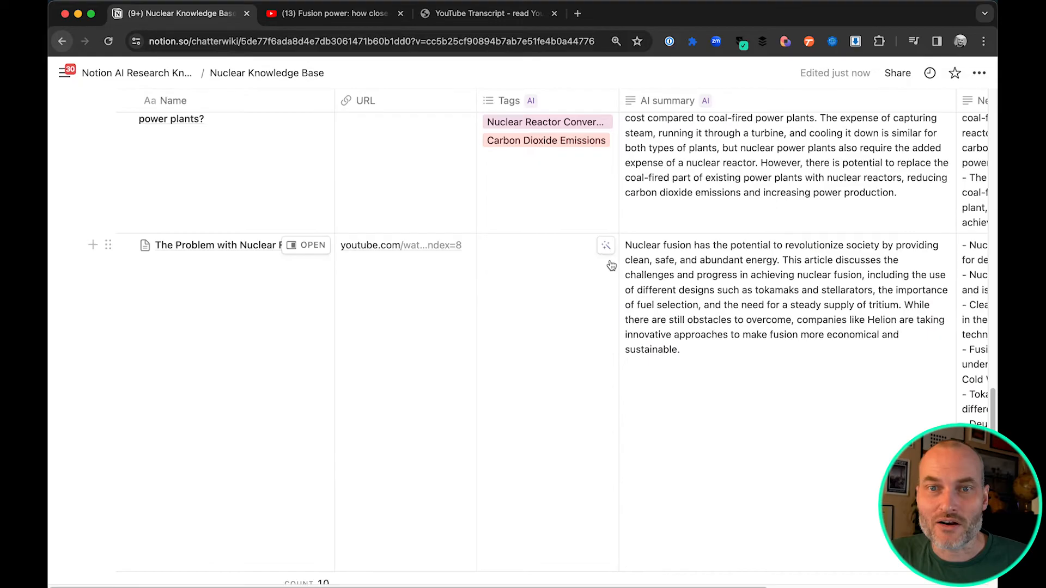
{"action": "left_click", "coordinate": [606, 247]}
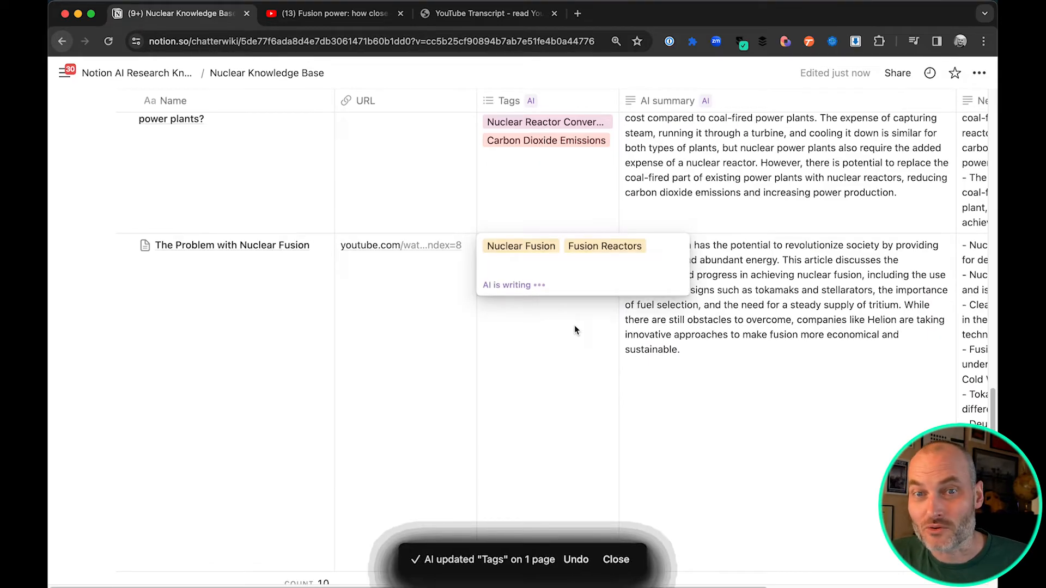
{"action": "left_click", "coordinate": [606, 373]}
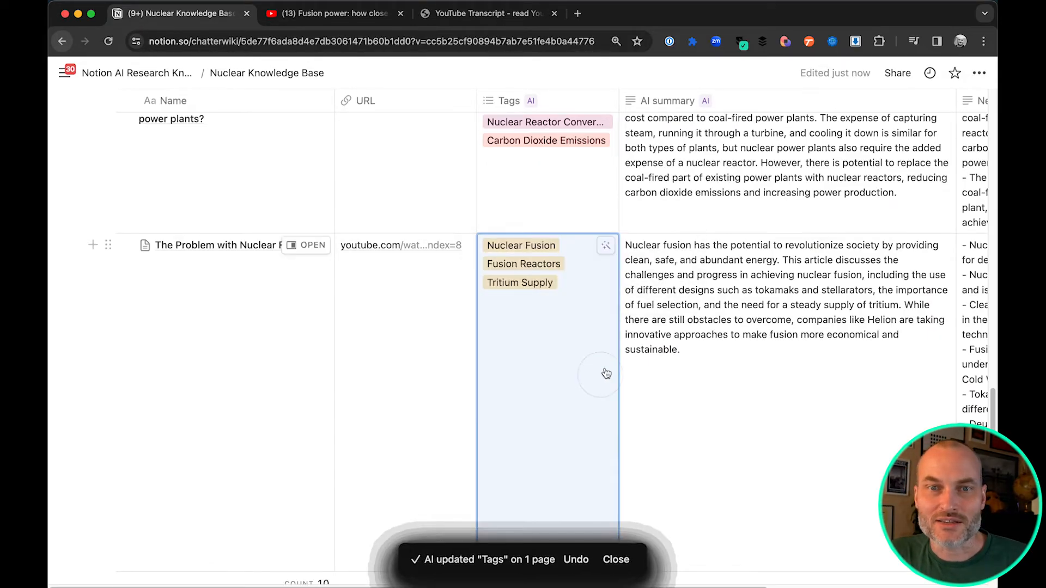
Filter the table to pages whose Tags contain Fusion Power and look through the filtered table
{"action": "scroll", "coordinate": [607, 365], "scroll_direction": "down", "scroll_amount": 5}
{"action": "scroll", "coordinate": [610, 357], "scroll_direction": "down", "scroll_amount": 4}
{"action": "scroll", "coordinate": [611, 356], "scroll_direction": "up", "scroll_amount": 10}
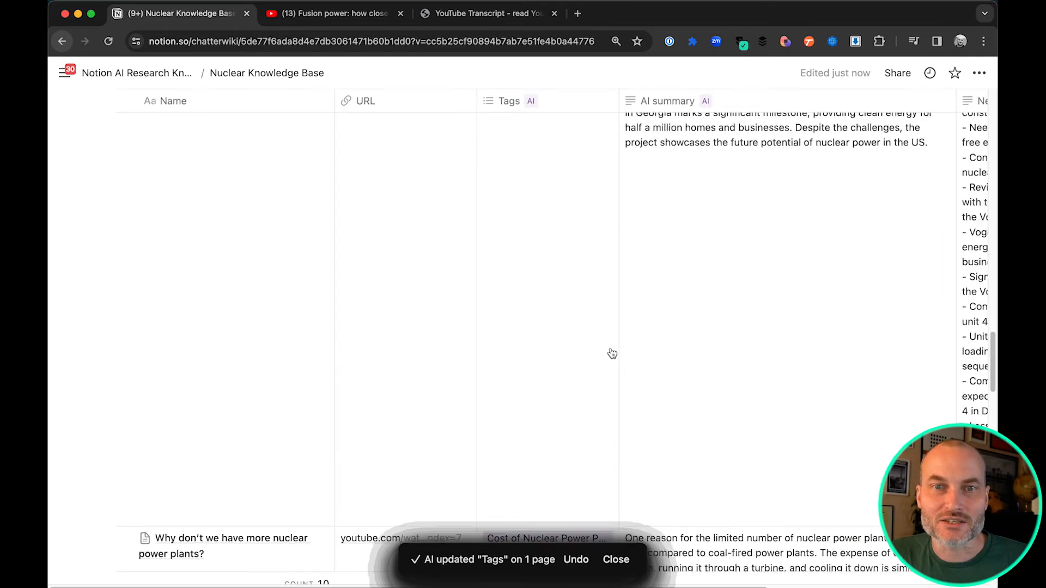
{"action": "scroll", "coordinate": [613, 352], "scroll_direction": "up", "scroll_amount": 15}
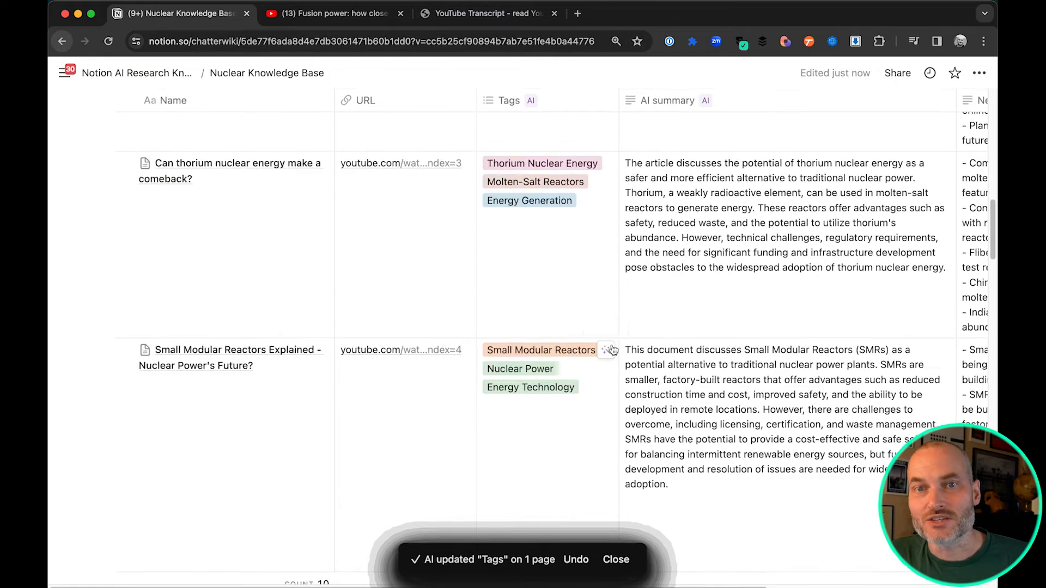
{"action": "scroll", "coordinate": [614, 351], "scroll_direction": "up", "scroll_amount": 5}
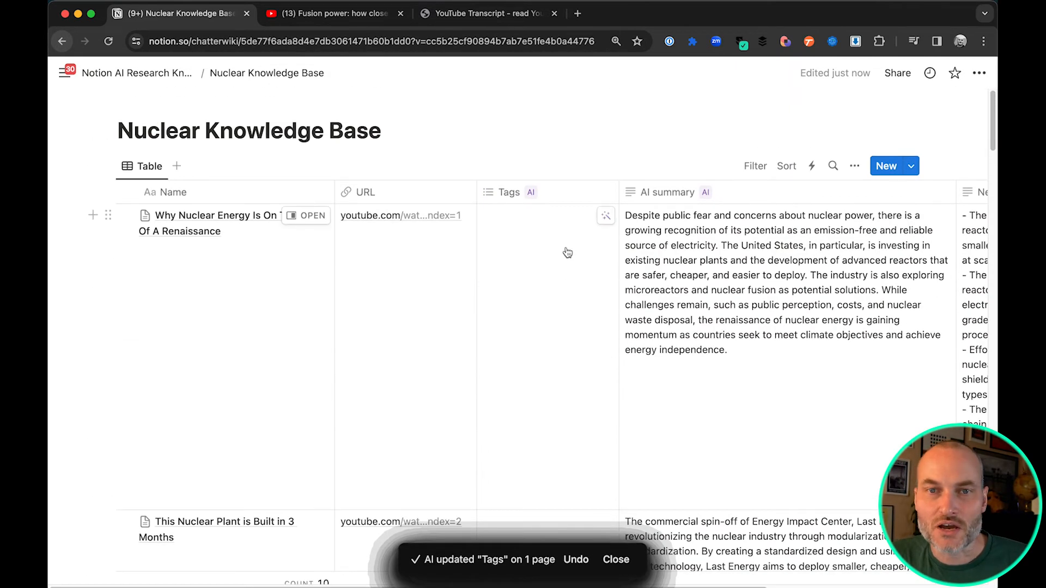
{"action": "left_click", "coordinate": [756, 166]}
{"action": "left_click", "coordinate": [679, 285]}
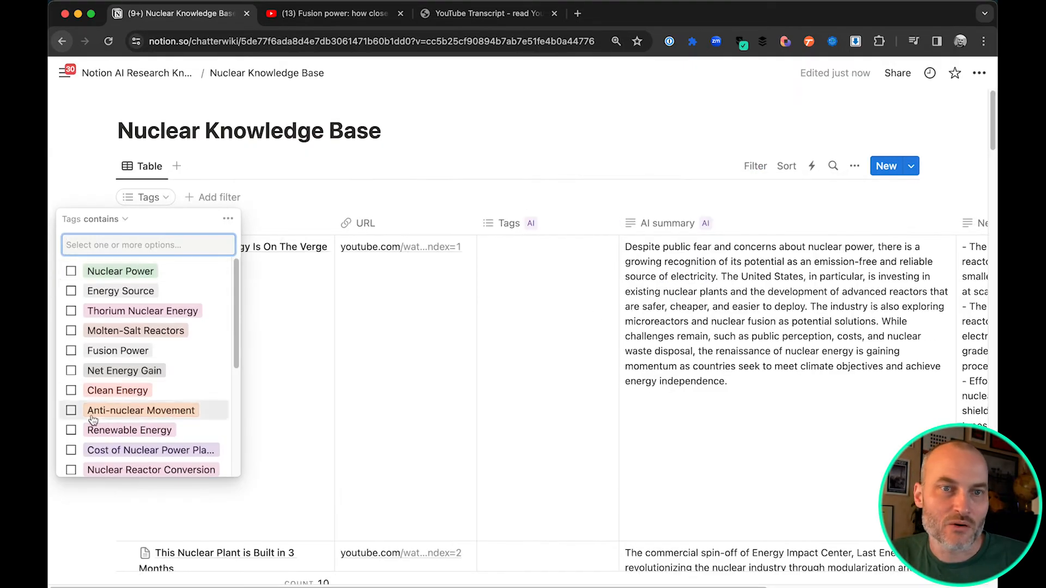
{"action": "left_click", "coordinate": [90, 352]}
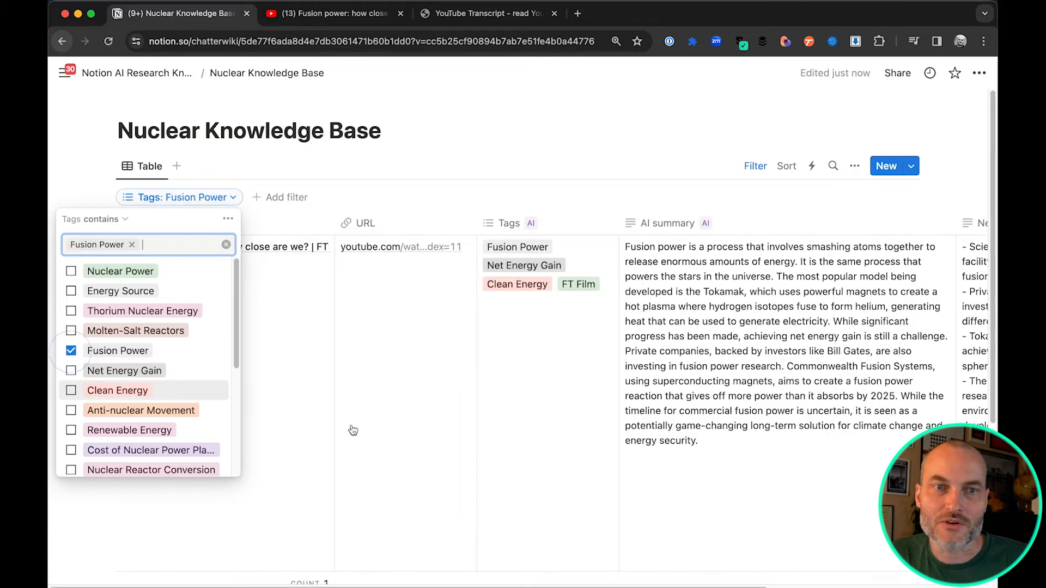
{"action": "left_click", "coordinate": [586, 166]}
{"action": "scroll", "coordinate": [645, 410], "scroll_direction": "down", "scroll_amount": 5}
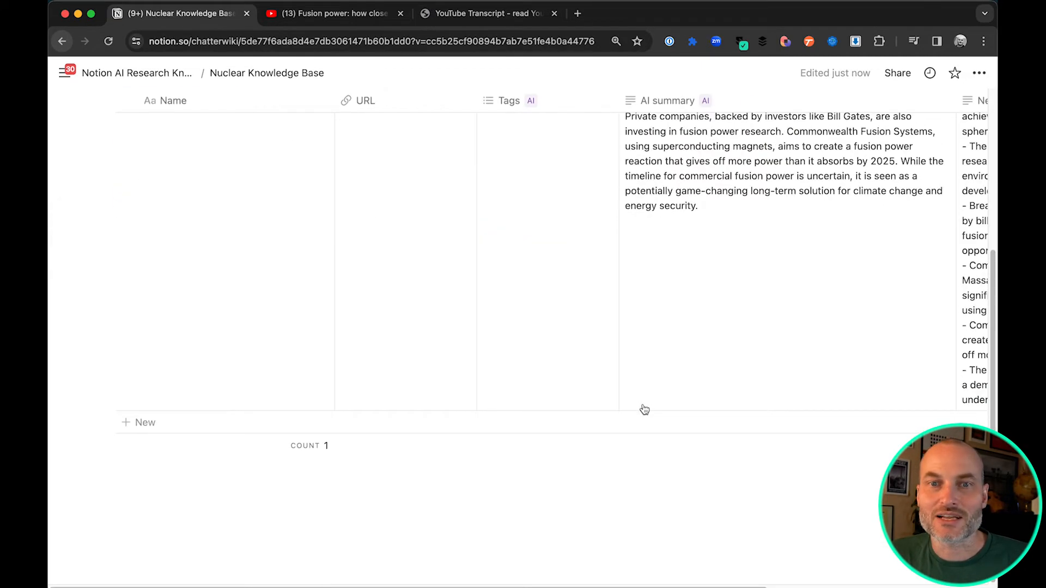
{"action": "scroll", "coordinate": [645, 410], "scroll_direction": "up", "scroll_amount": 5}
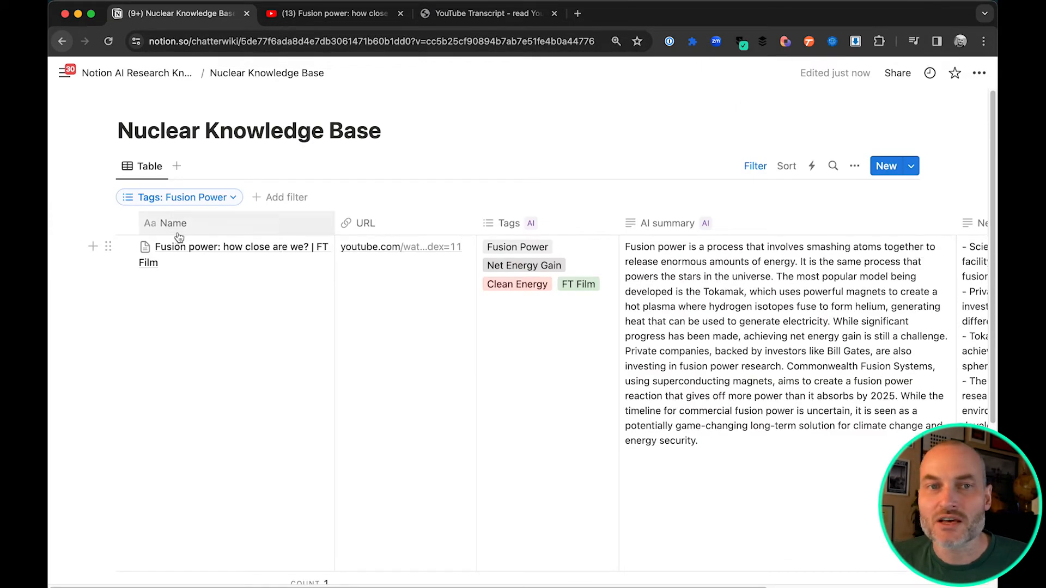
Remove the Fusion Power option from the Tags filter to show all pages again
{"action": "left_click", "coordinate": [221, 199]}
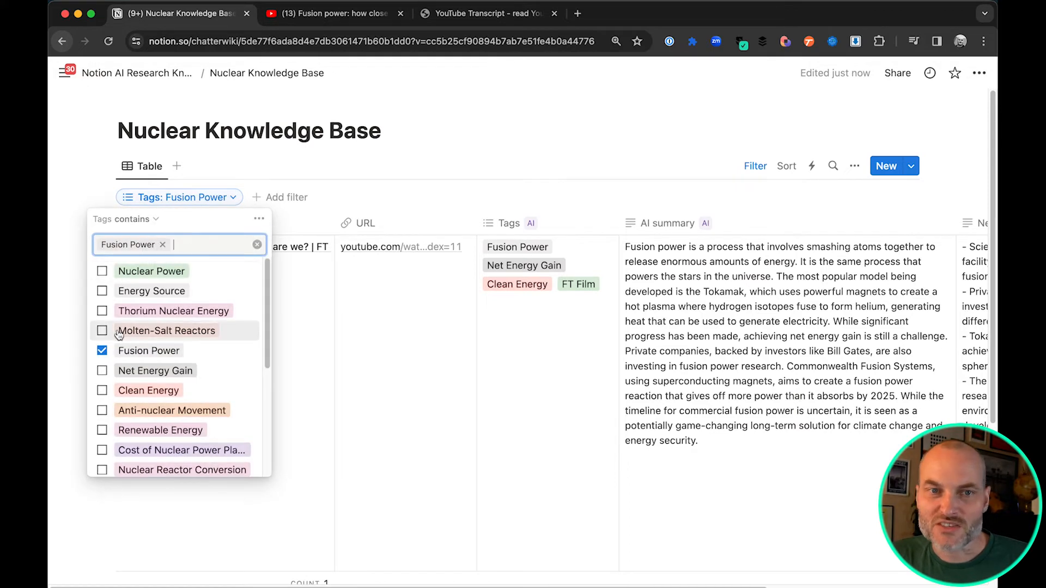
{"action": "left_click", "coordinate": [102, 351]}
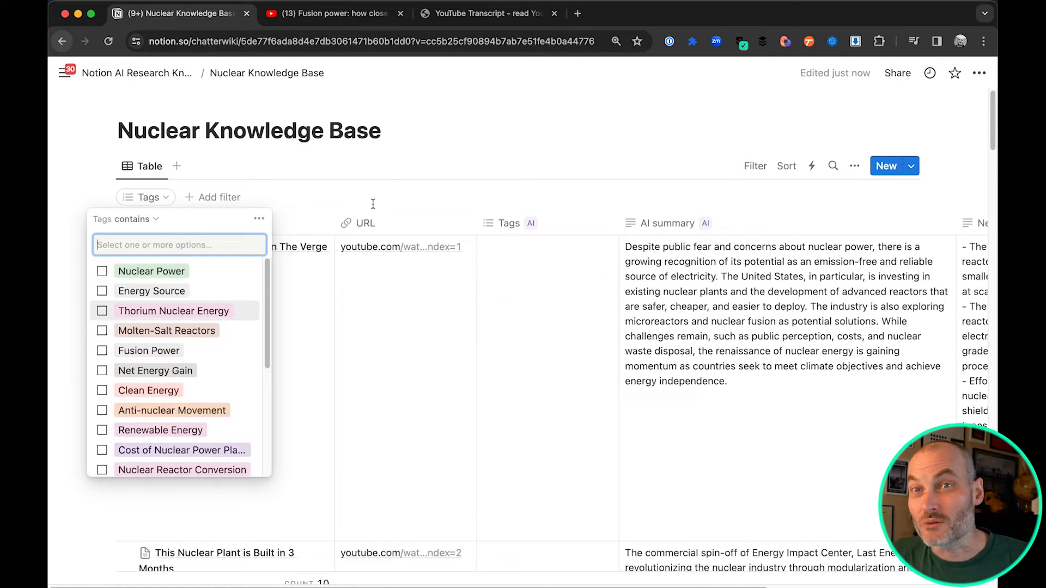
{"action": "left_click", "coordinate": [388, 132]}
Search the Nuclear Knowledge Base table for "Small"
{"action": "left_click", "coordinate": [832, 166]}
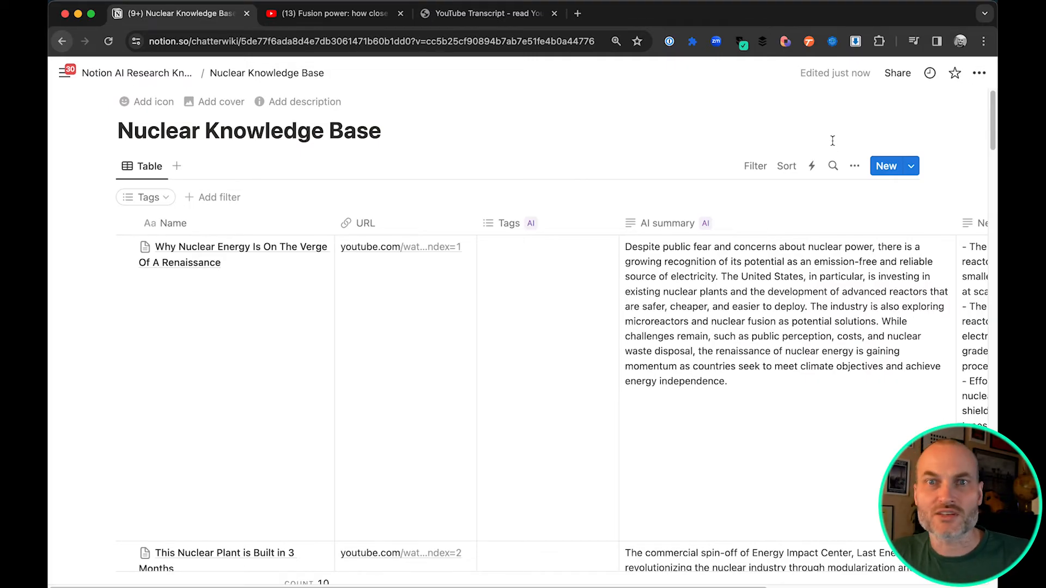
{"action": "left_click", "coordinate": [833, 164]}
{"action": "type", "text": "SMall"}
{"action": "key", "text": "BackSpace"}
{"action": "type", "text": "mall"}
{"action": "key", "text": "Return"}
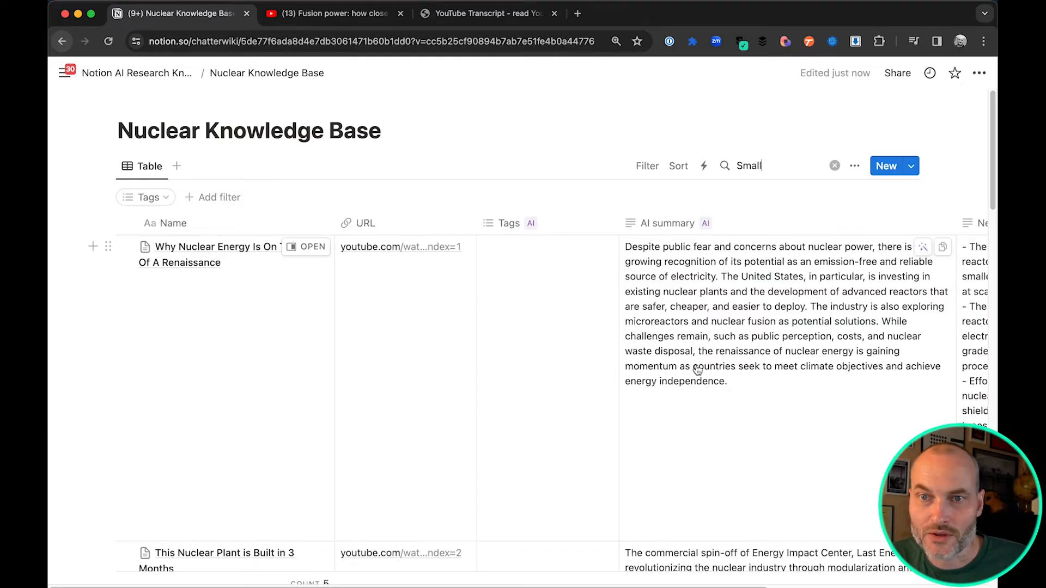
Look through the Nuclear Knowledge Base rows that match the search for "Small"
{"action": "scroll", "coordinate": [697, 371], "scroll_direction": "down", "scroll_amount": 15}
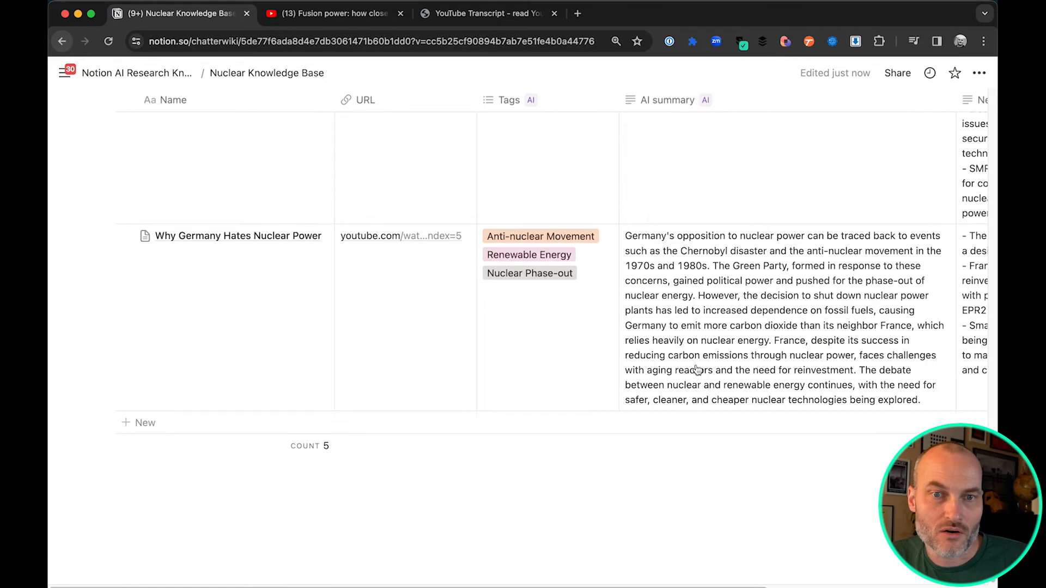
{"action": "scroll", "coordinate": [600, 367], "scroll_direction": "up", "scroll_amount": 7}
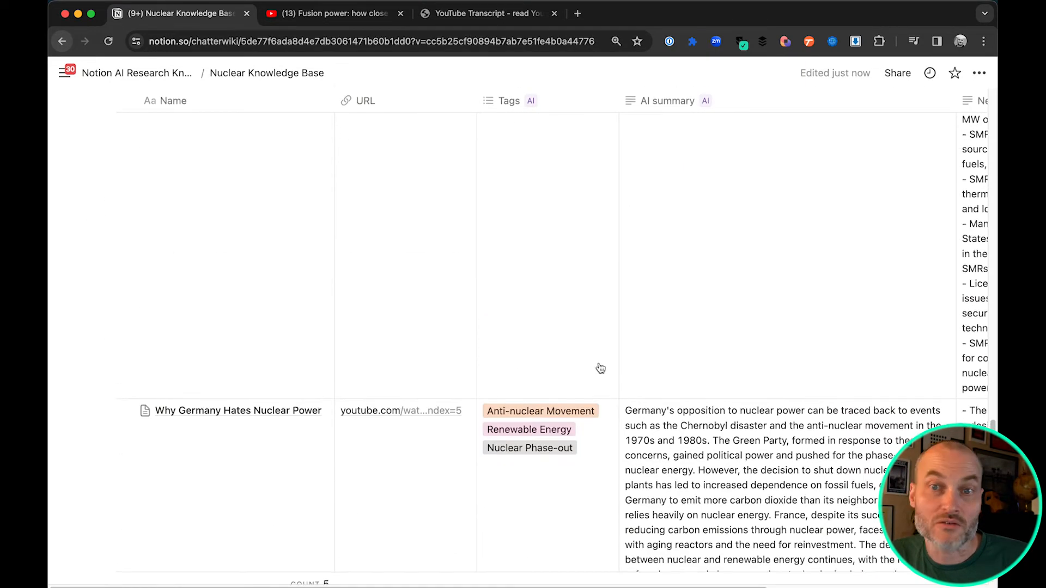
{"action": "scroll", "coordinate": [702, 355], "scroll_direction": "up", "scroll_amount": 10}
Copy the New Developments cells of all rows in the Nuclear Knowledge Base table, from the first page to the last
{"action": "scroll", "coordinate": [731, 284], "scroll_direction": "right", "scroll_amount": 5}
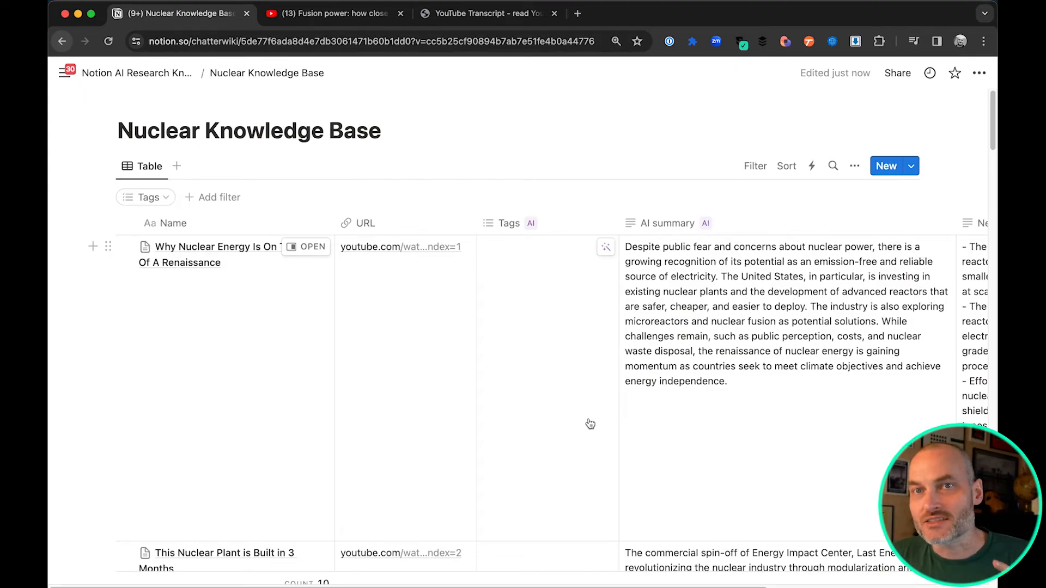
{"action": "scroll", "coordinate": [581, 431], "scroll_direction": "right", "scroll_amount": 5}
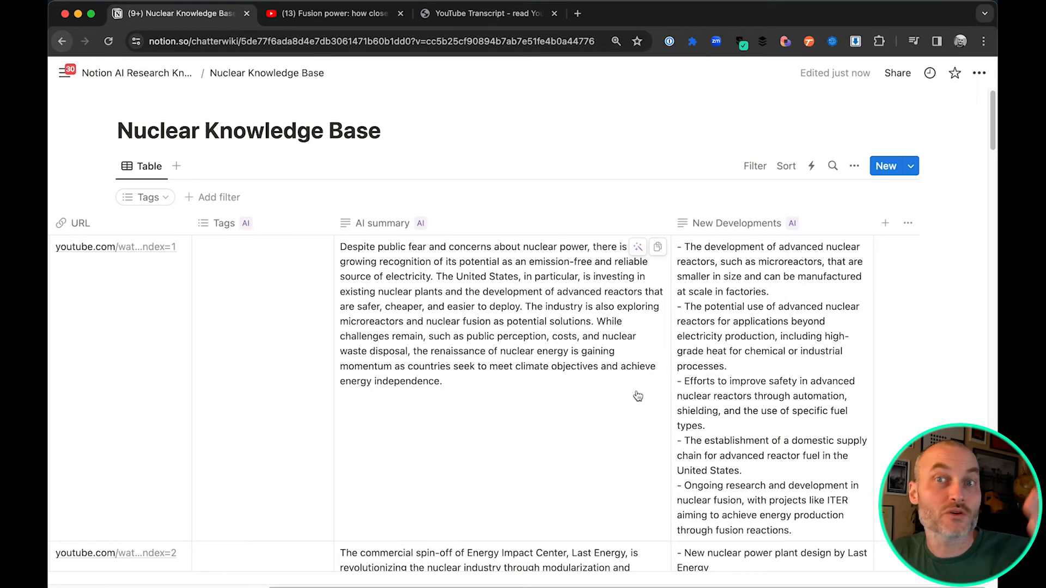
{"action": "left_click", "coordinate": [813, 371]}
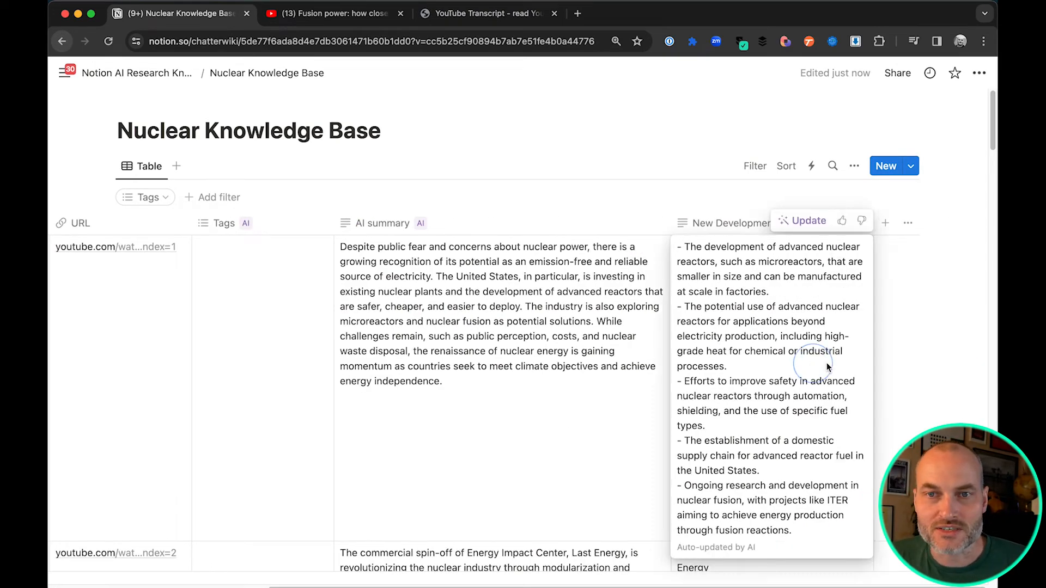
{"action": "left_click", "coordinate": [903, 345]}
{"action": "left_click_drag", "start_coordinate": [807, 360], "coordinate": [786, 396]}
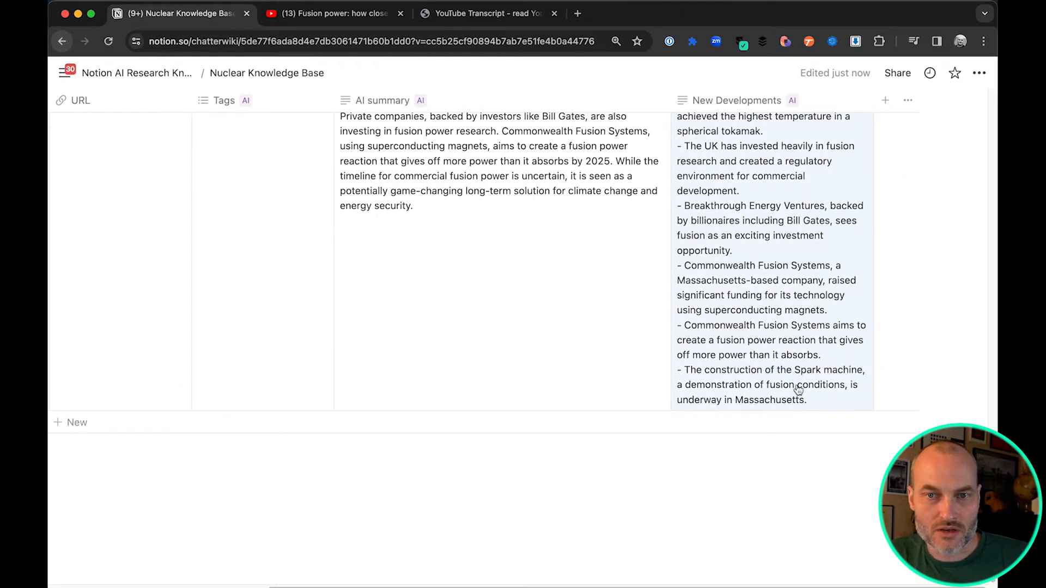
{"action": "key", "text": "super+c"}
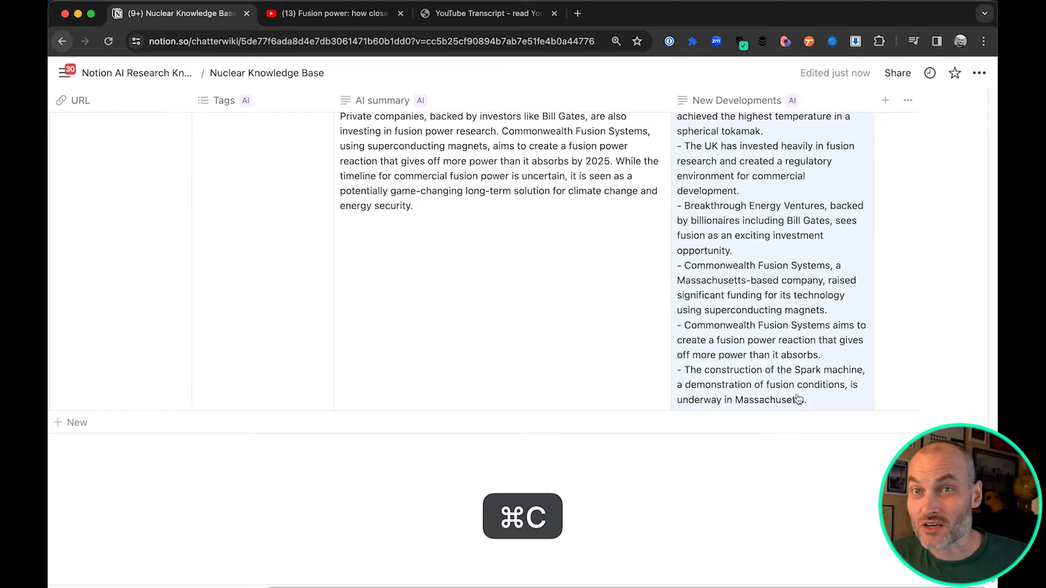
{"action": "scroll", "coordinate": [601, 357], "scroll_direction": "up", "scroll_amount": 20}
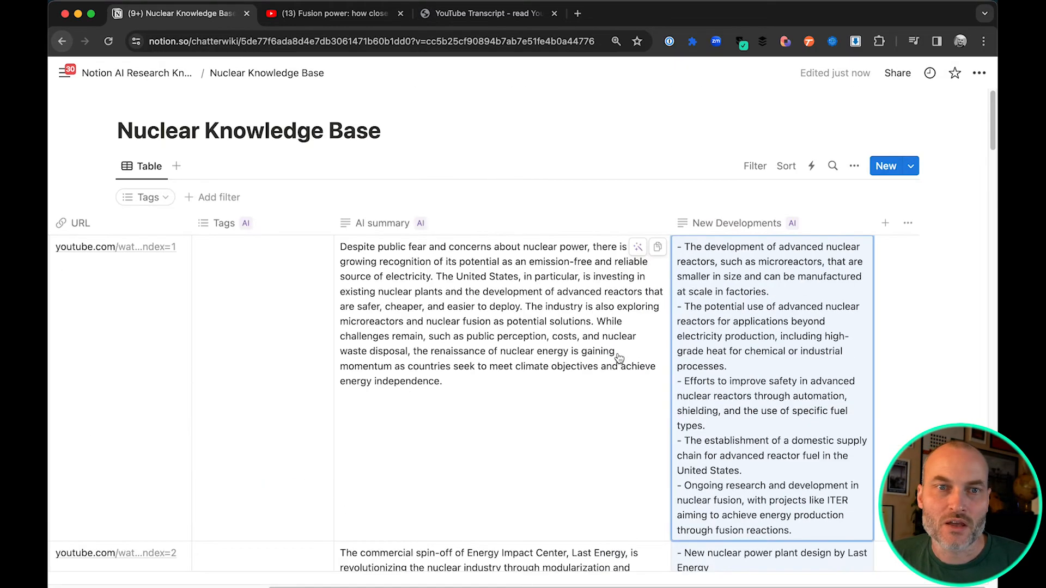
{"action": "left_click", "coordinate": [387, 135]}
{"action": "key", "text": "Return"}
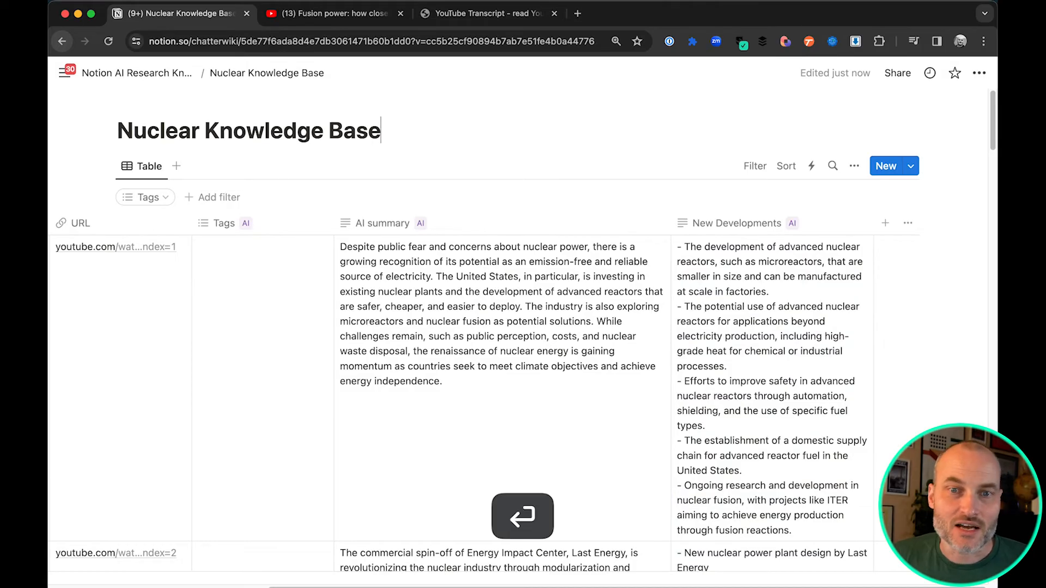
Add a new subpage below the Nuclear Knowledge Base link on the Notion AI Research Knowledge Base page
{"action": "left_click", "coordinate": [137, 75]}
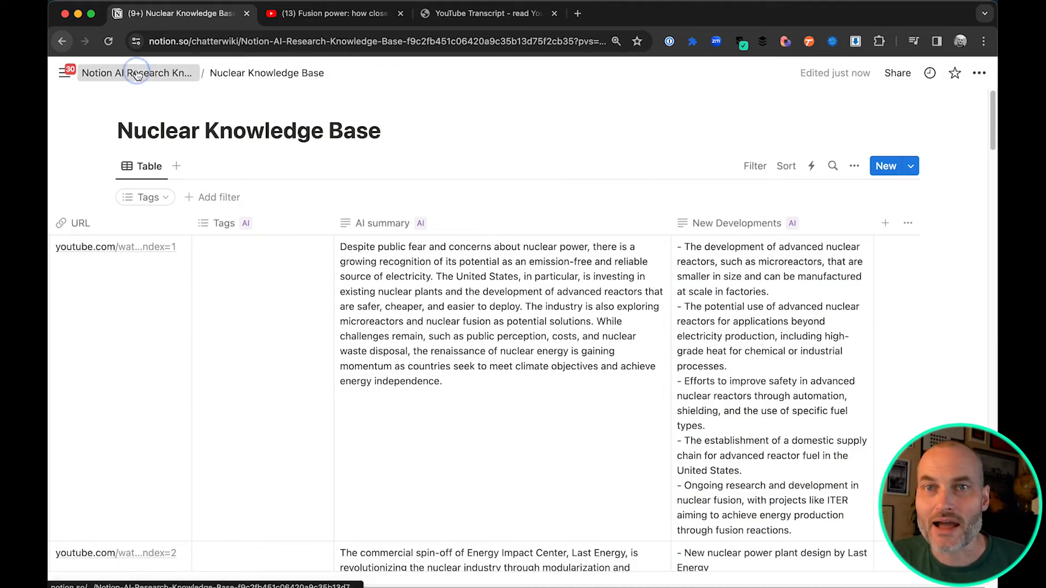
{"action": "scroll", "coordinate": [299, 369], "scroll_direction": "down", "scroll_amount": 3}
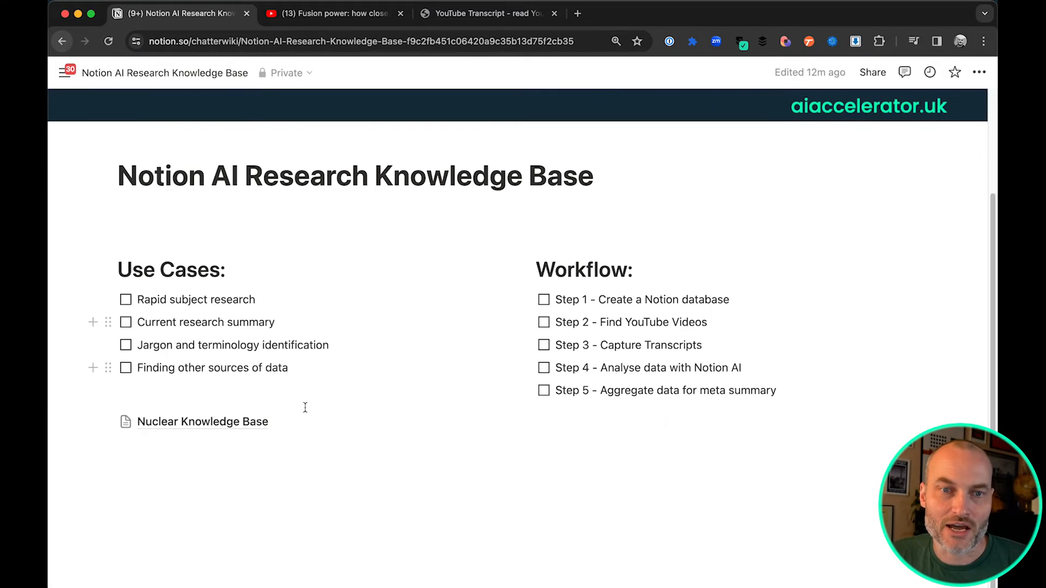
{"action": "left_click", "coordinate": [240, 444]}
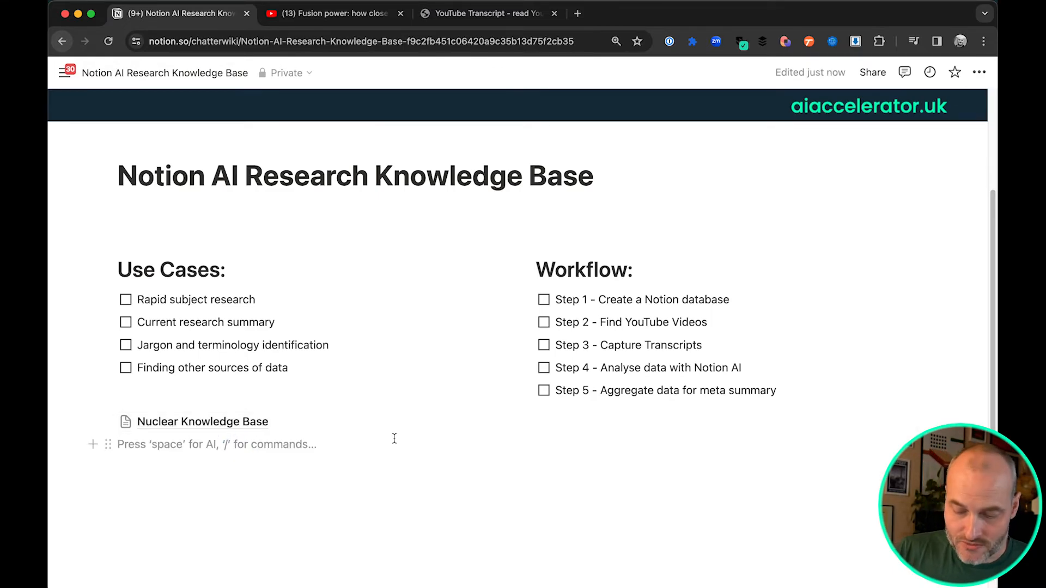
{"action": "type", "text": "/p"}
{"action": "key", "text": "Down"}
{"action": "key", "text": "Return"}
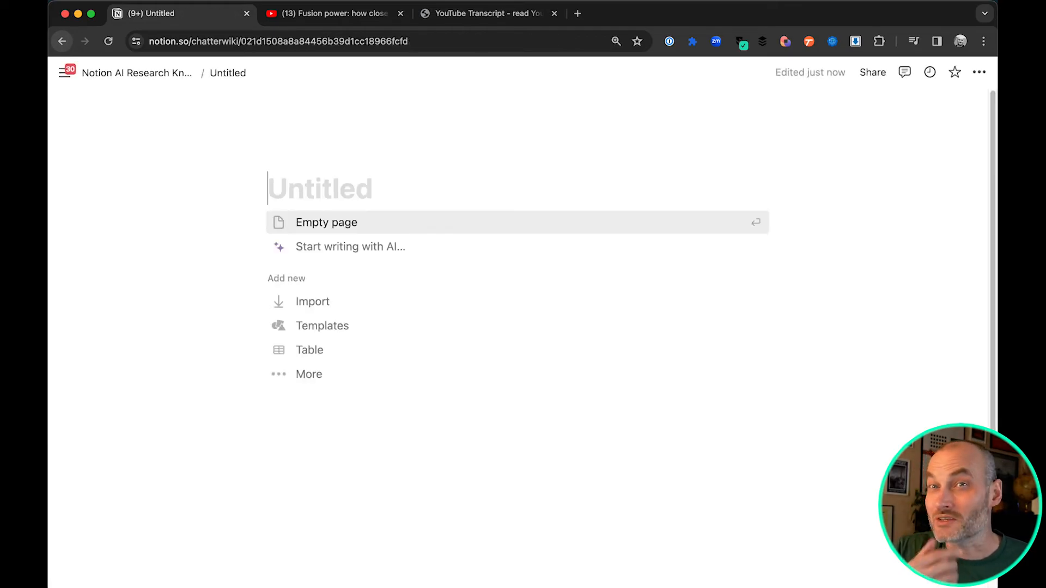
Title the new subpage "New Developments"
{"action": "type", "text": "N"}
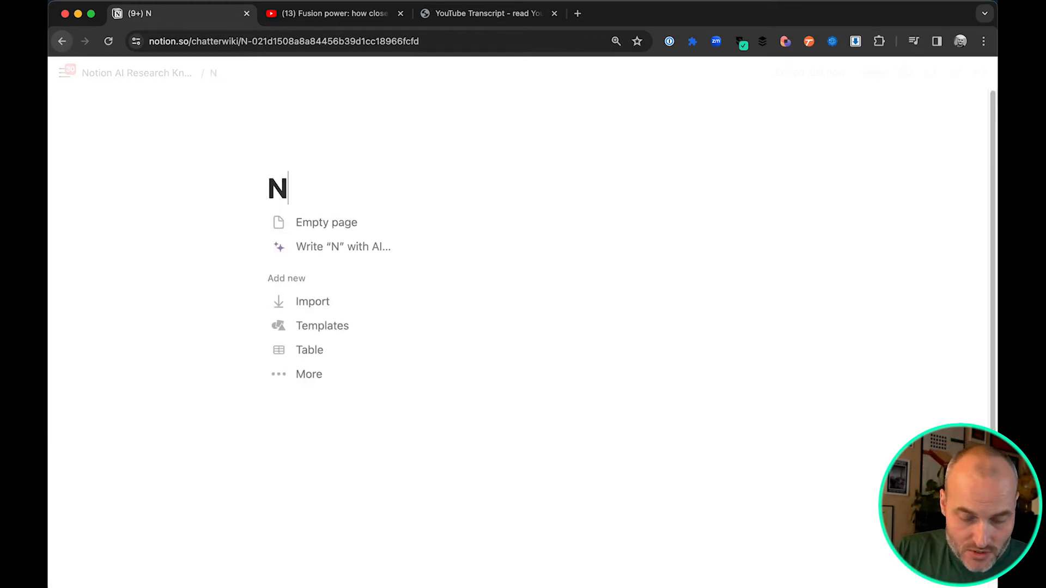
{"action": "type", "text": "ew Developm"}
{"action": "key", "text": "BackSpace"}
{"action": "type", "text": "lopments"}
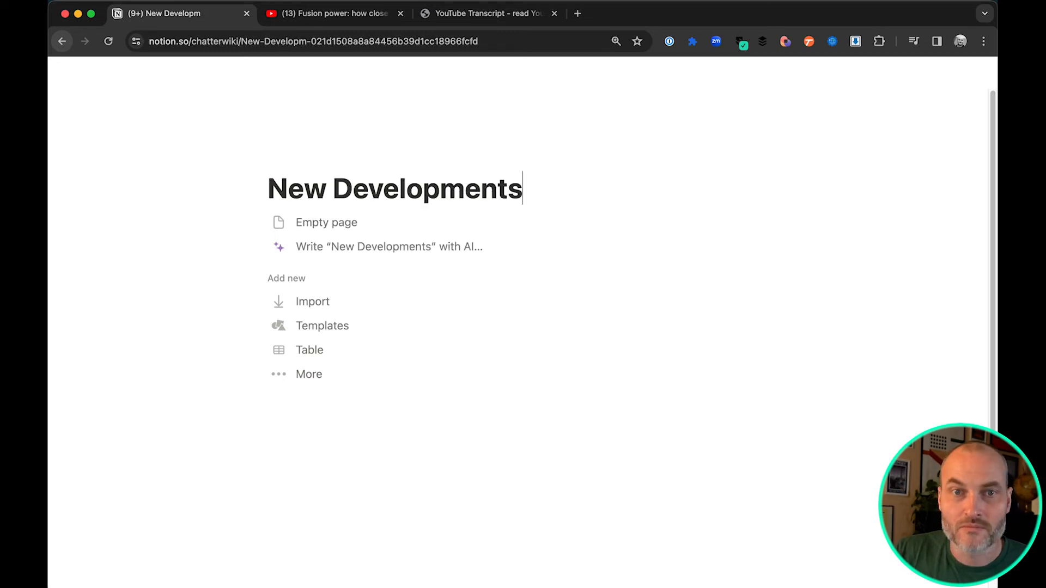
Paste the copied new developments into the body of the empty page, a little below the title, and look through the list
{"action": "key", "text": "Return"}
{"action": "key", "text": "Return"}
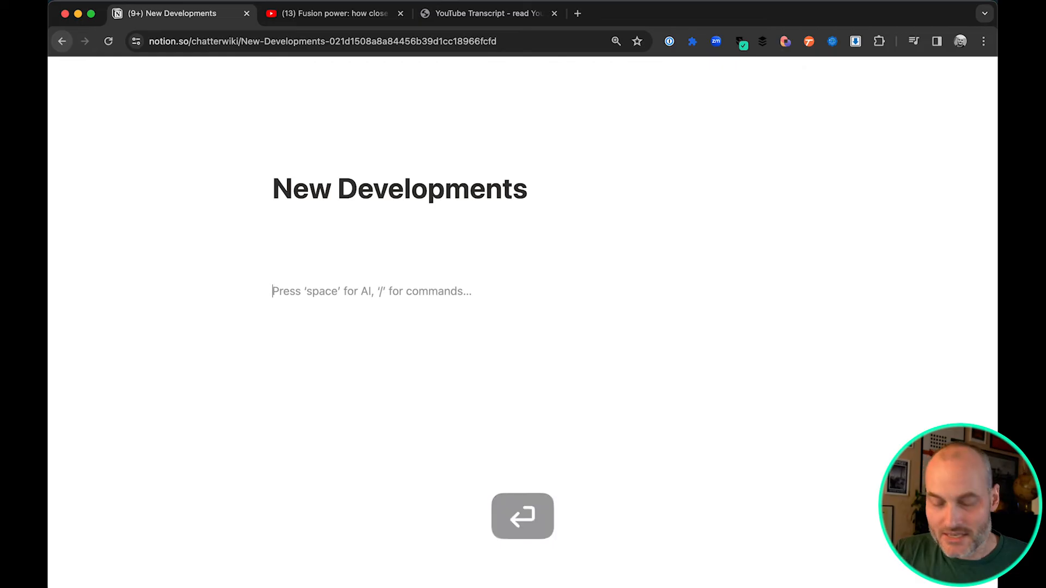
{"action": "key", "text": "super+v"}
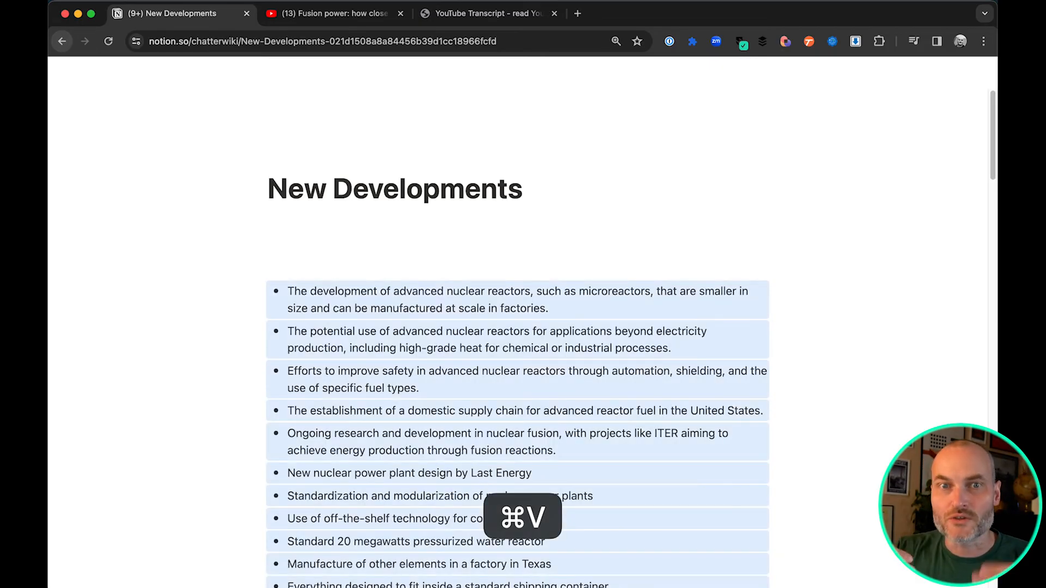
{"action": "scroll", "coordinate": [462, 393], "scroll_direction": "down", "scroll_amount": 20}
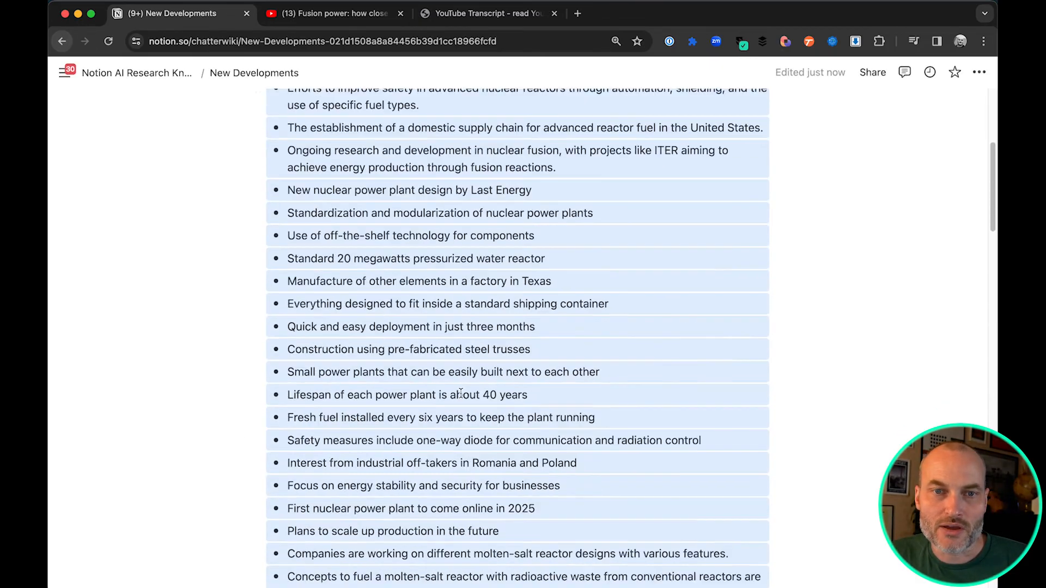
{"action": "scroll", "coordinate": [464, 394], "scroll_direction": "up", "scroll_amount": 20}
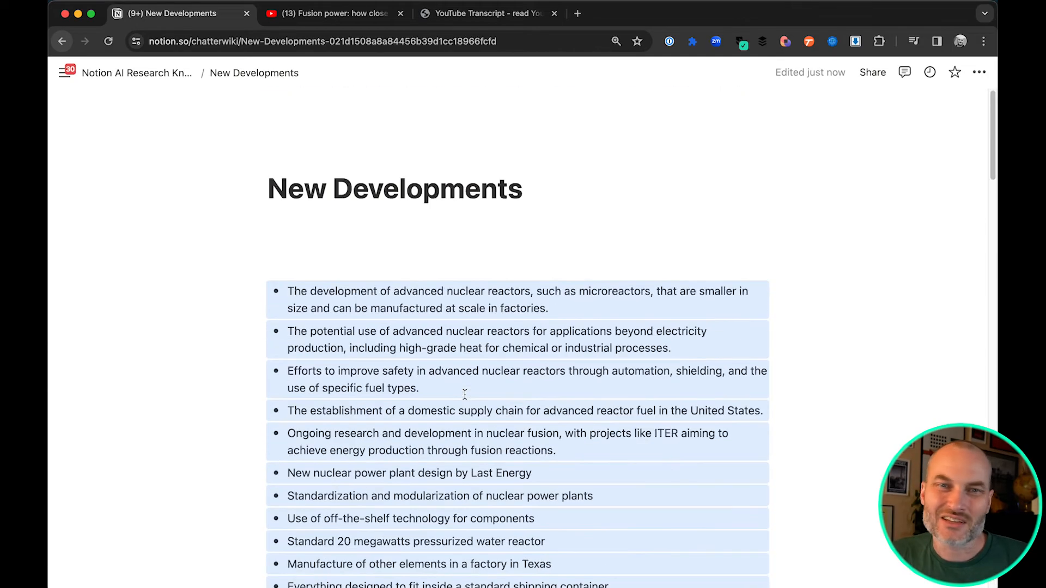
Generate an AI summary of the page on the empty line directly below the New Developments title and keep it
{"action": "left_click", "coordinate": [333, 223]}
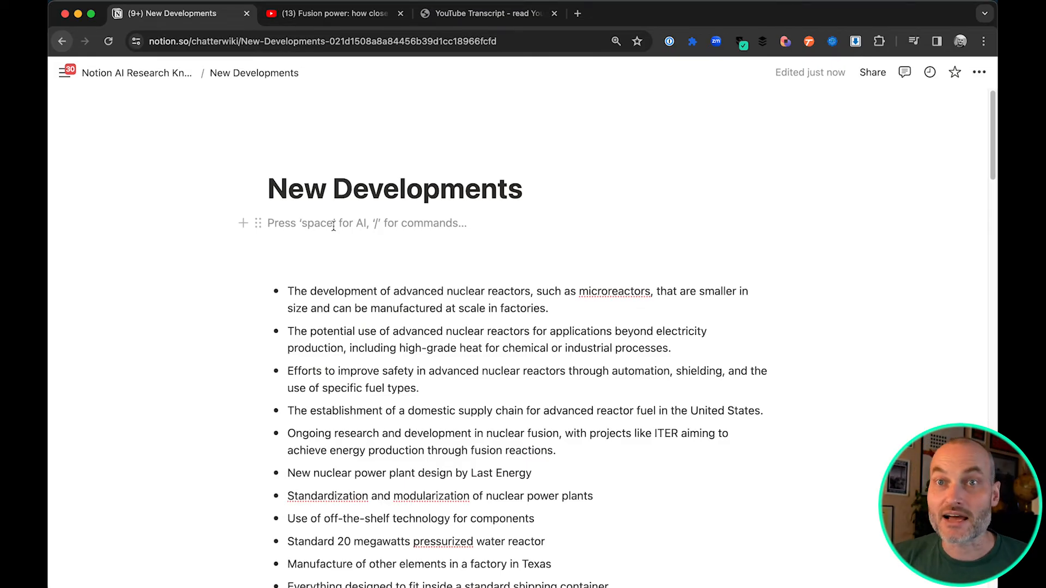
{"action": "key", "text": "space"}
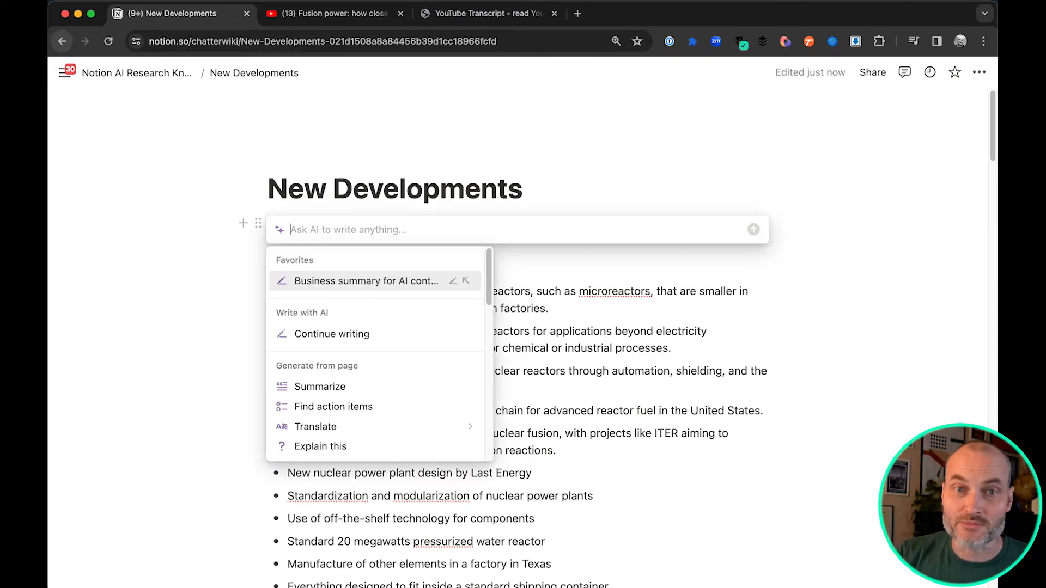
{"action": "left_click", "coordinate": [344, 387]}
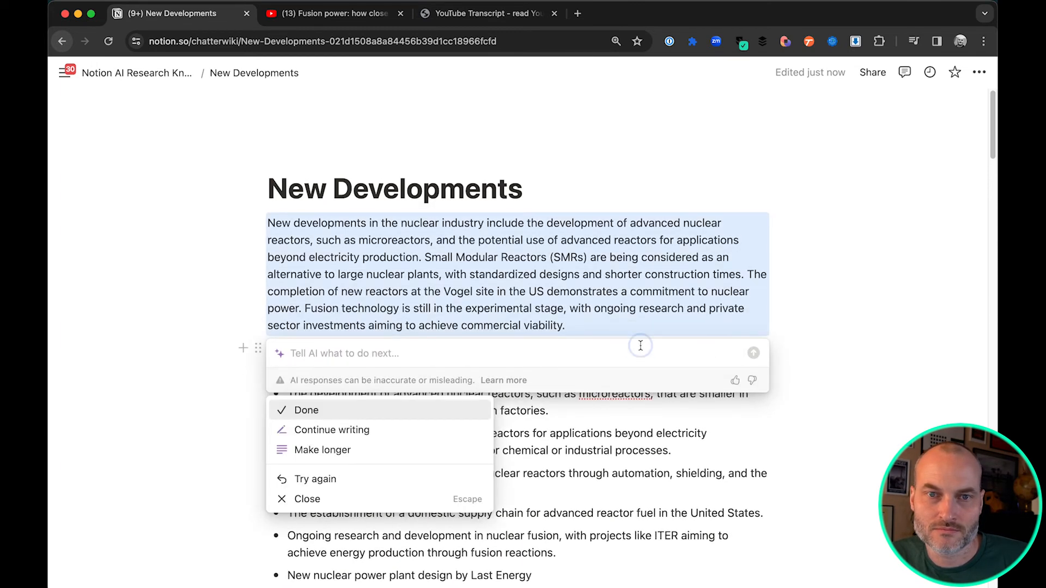
{"action": "left_click", "coordinate": [378, 411]}
{"action": "left_click", "coordinate": [571, 309]}
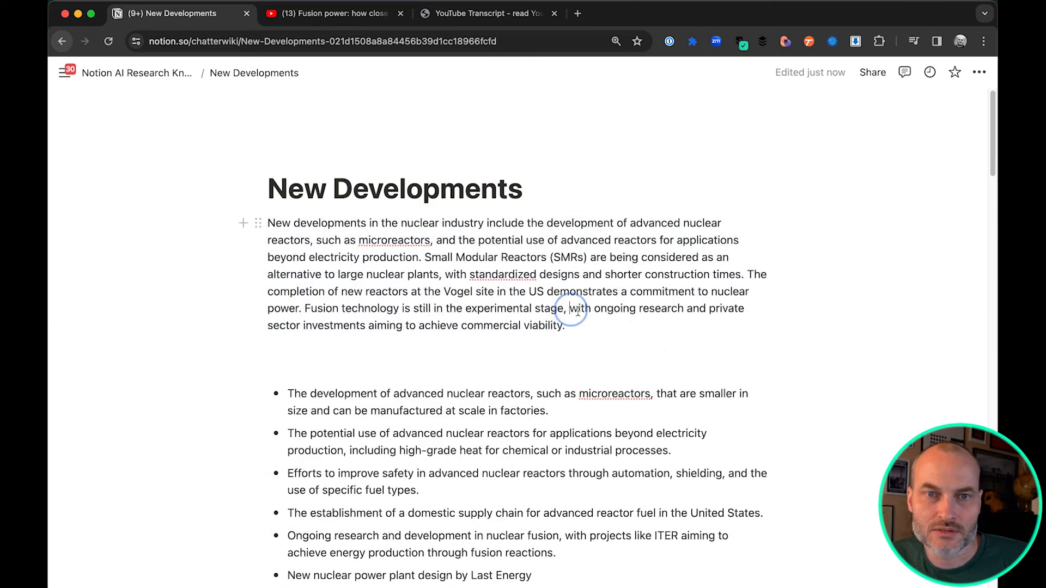